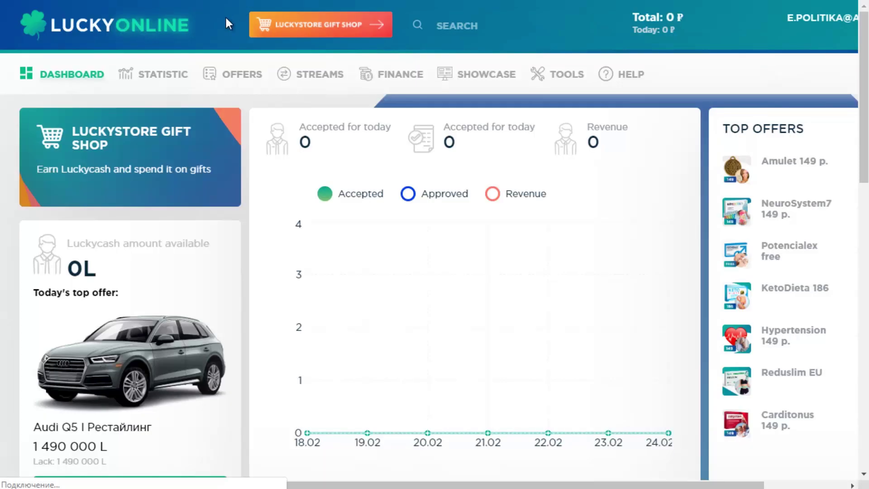
Step: Search the offers catalogue for 'money amulet' and open the MONEY AMULET EU offer
{"action": "left_click", "coordinate": [231, 83]}
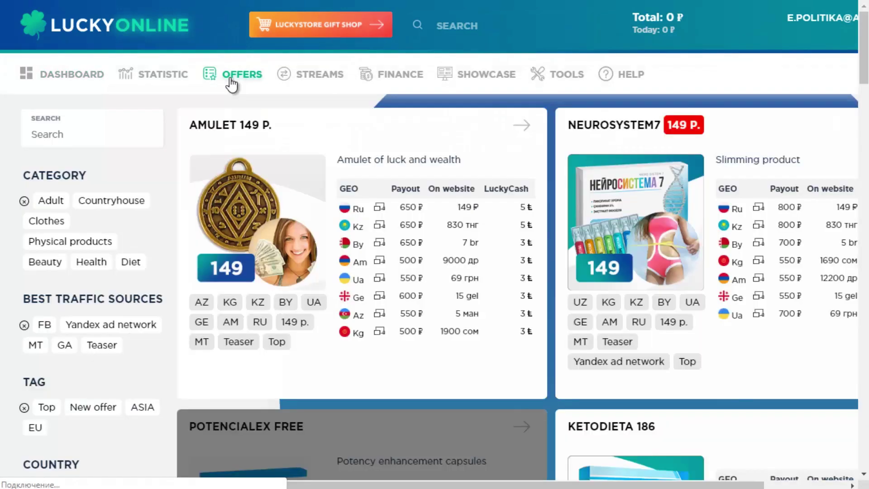
{"action": "left_click", "coordinate": [64, 133]}
{"action": "type", "text": "money amulet"}
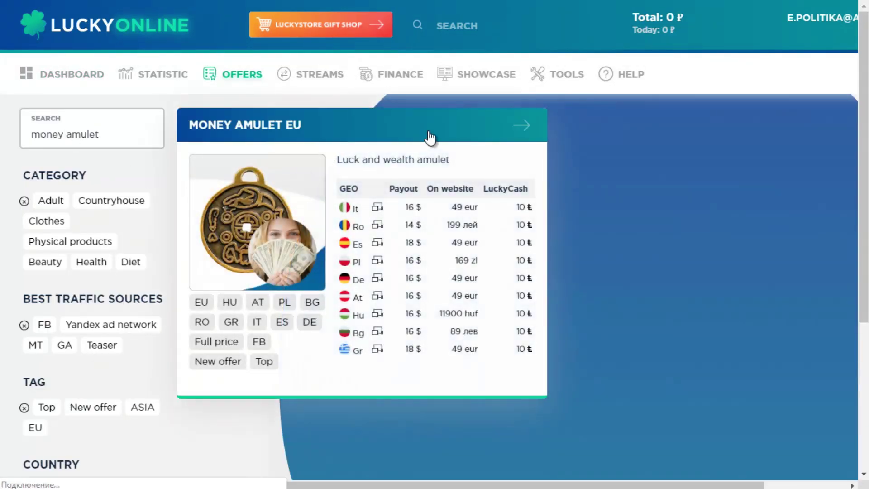
{"action": "left_click", "coordinate": [429, 136]}
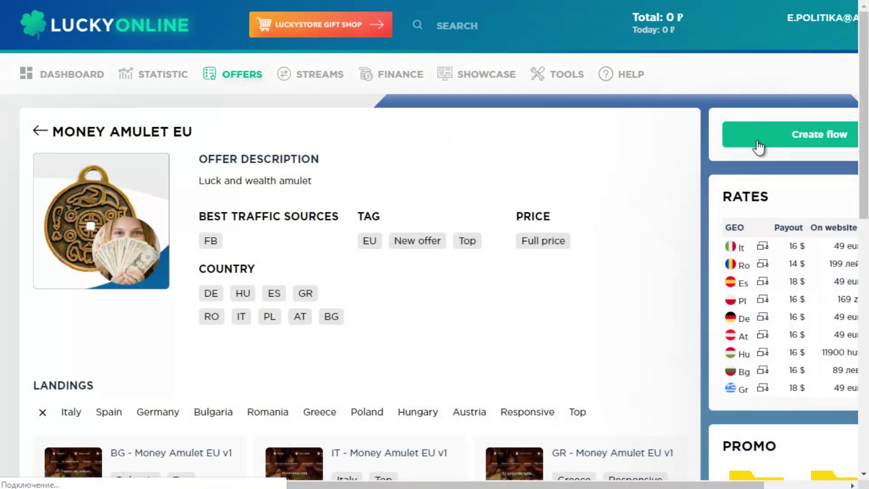
Step: Start a new flow for the offer with the GR pre-lander and the BG landing
{"action": "left_click", "coordinate": [759, 146]}
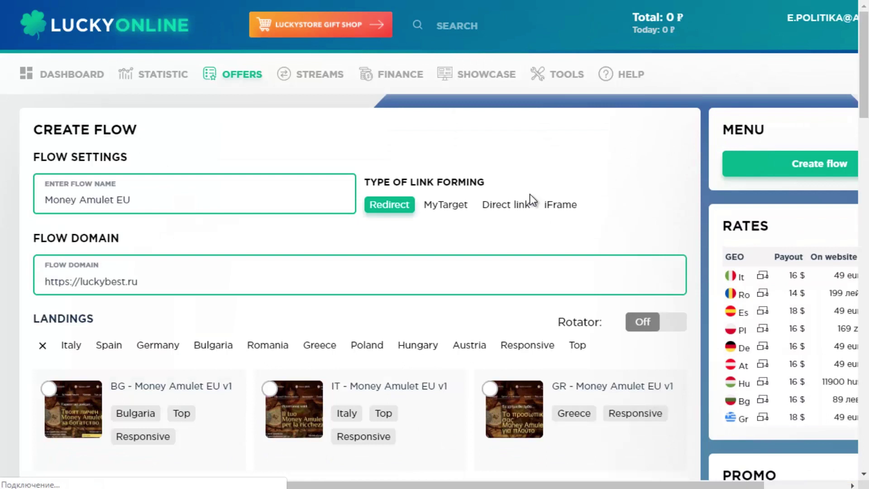
{"action": "scroll", "coordinate": [416, 234], "scroll_direction": "down", "scroll_amount": 10}
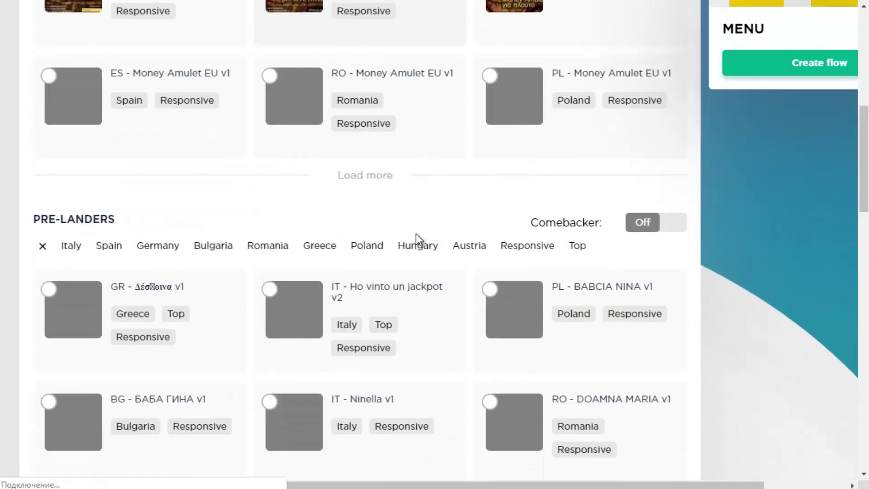
{"action": "scroll", "coordinate": [417, 234], "scroll_direction": "down", "scroll_amount": 4}
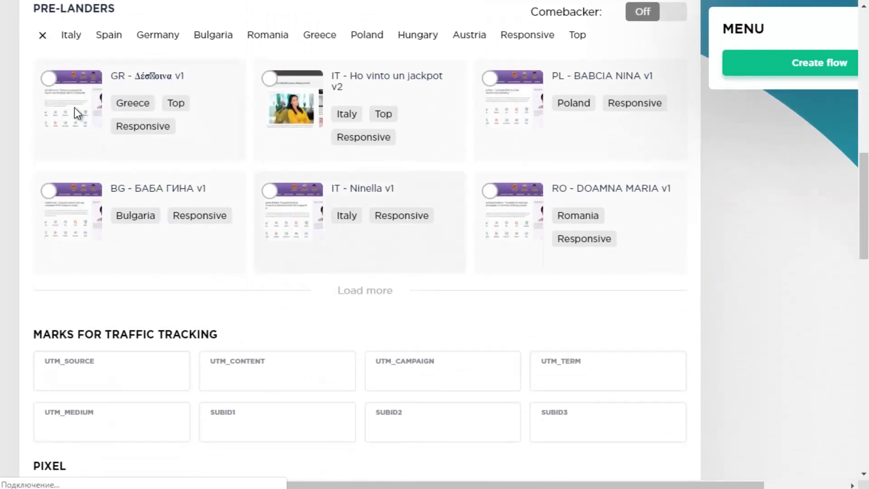
{"action": "left_click", "coordinate": [48, 79]}
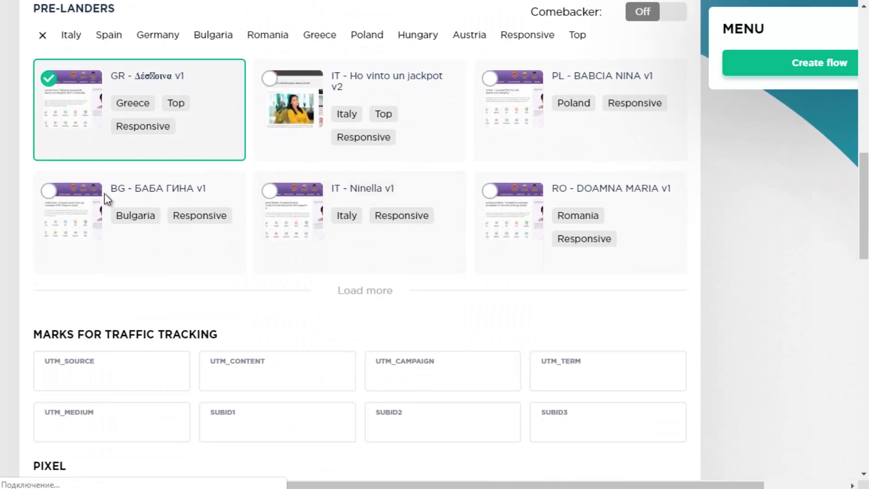
{"action": "scroll", "coordinate": [133, 270], "scroll_direction": "down", "scroll_amount": 5}
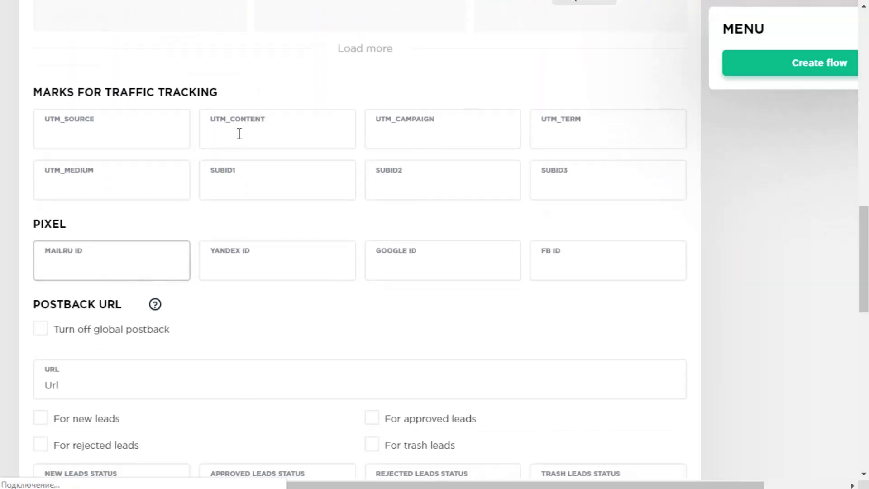
{"action": "scroll", "coordinate": [248, 289], "scroll_direction": "down", "scroll_amount": 2}
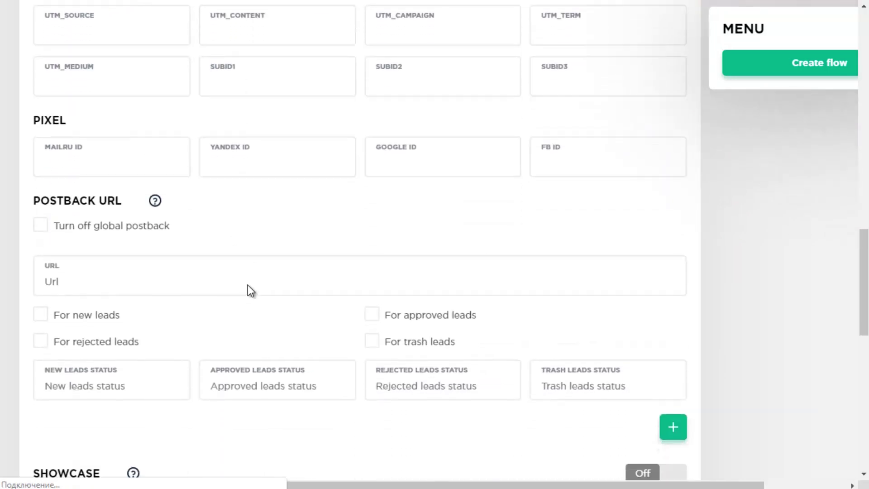
{"action": "left_click", "coordinate": [145, 258]}
{"action": "scroll", "coordinate": [145, 260], "scroll_direction": "up", "scroll_amount": 1}
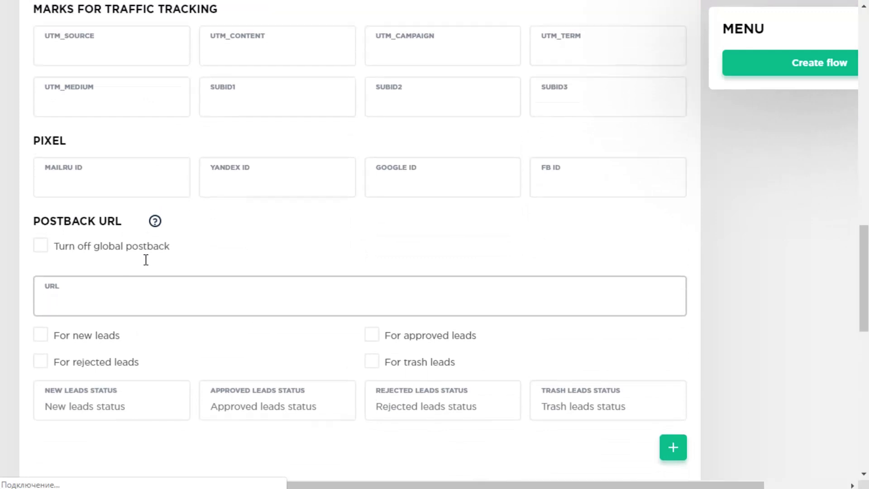
{"action": "scroll", "coordinate": [146, 260], "scroll_direction": "up", "scroll_amount": 15}
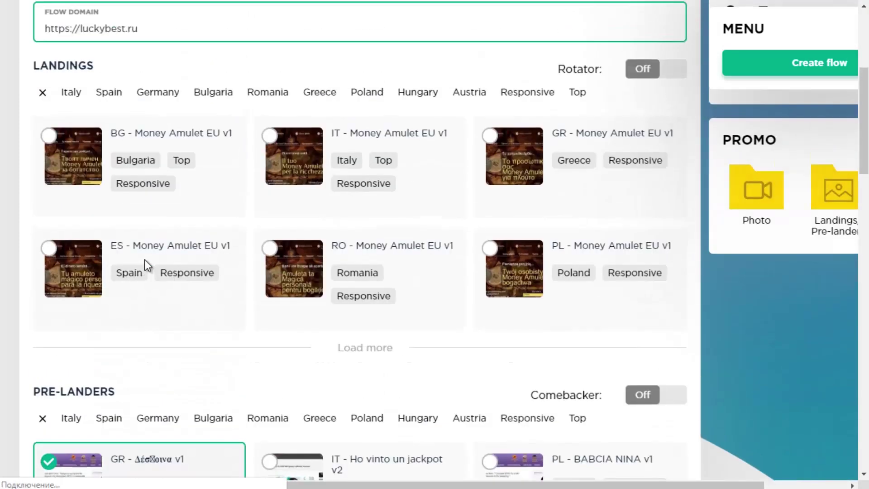
{"action": "scroll", "coordinate": [145, 259], "scroll_direction": "up", "scroll_amount": 4}
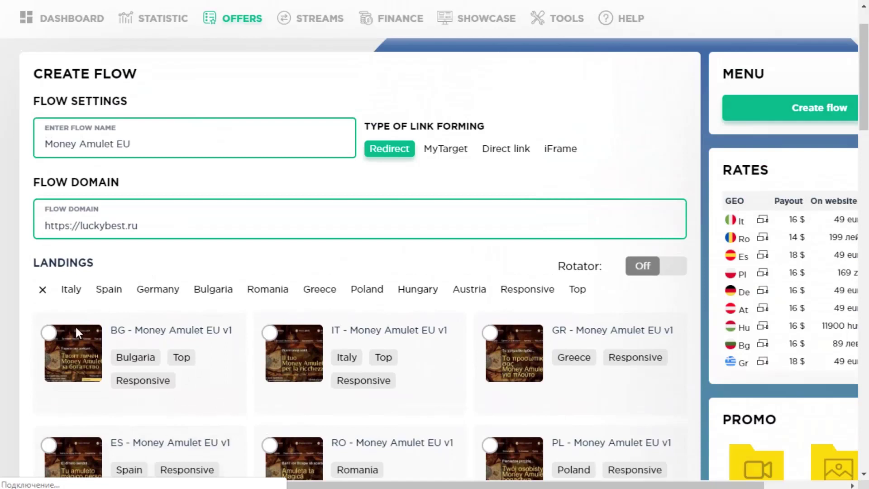
{"action": "left_click", "coordinate": [54, 332]}
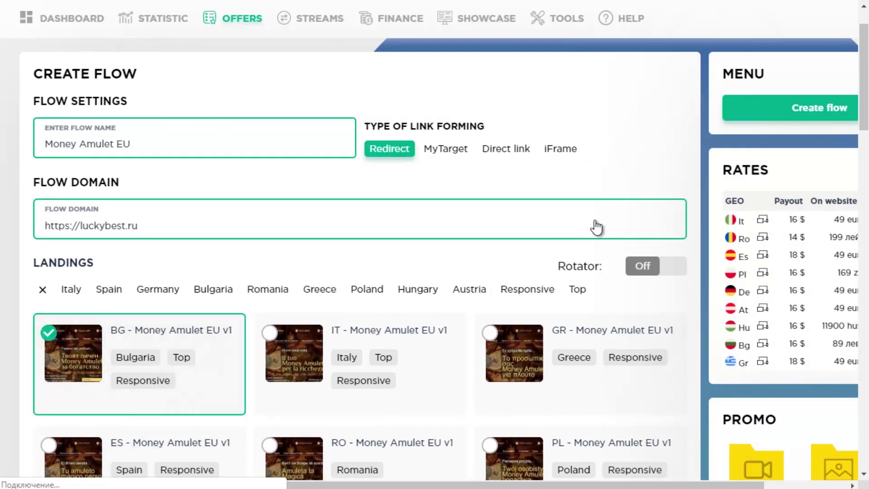
Step: Create the flow and select its generated flow link
{"action": "left_click", "coordinate": [743, 115]}
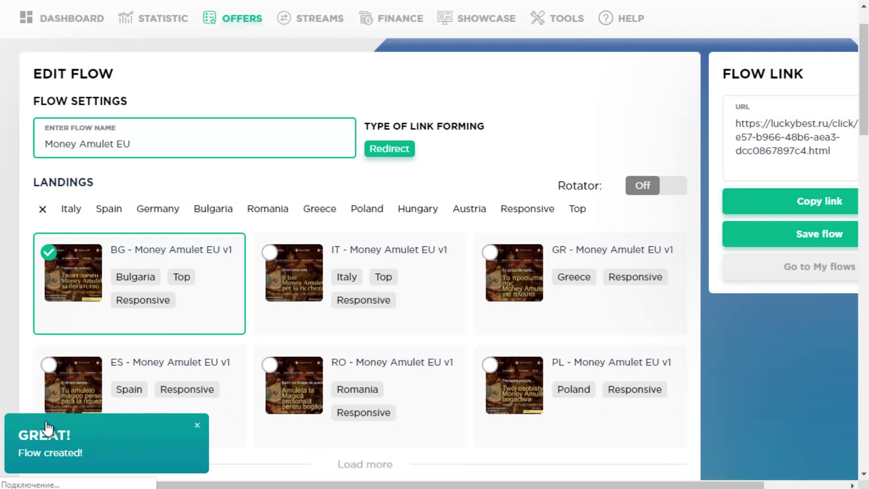
{"action": "scroll", "coordinate": [153, 392], "scroll_direction": "up", "scroll_amount": 1}
{"action": "scroll", "coordinate": [154, 393], "scroll_direction": "right", "scroll_amount": 2}
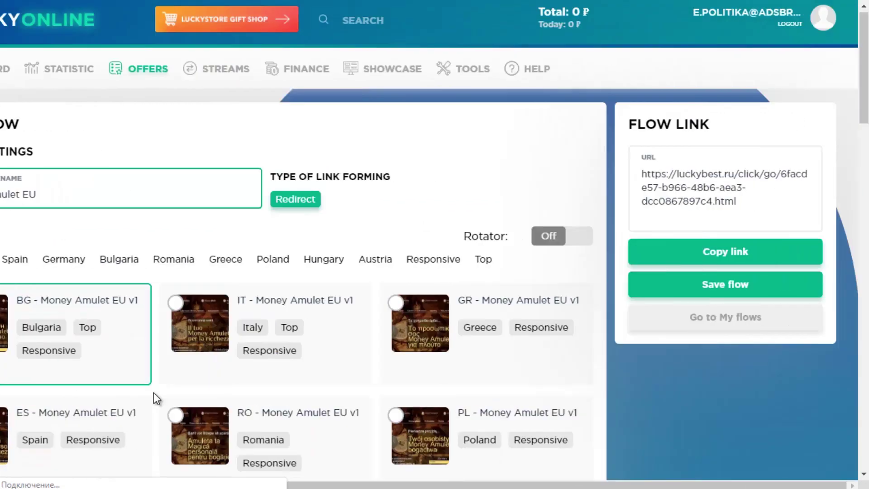
{"action": "triple_click", "coordinate": [722, 200]}
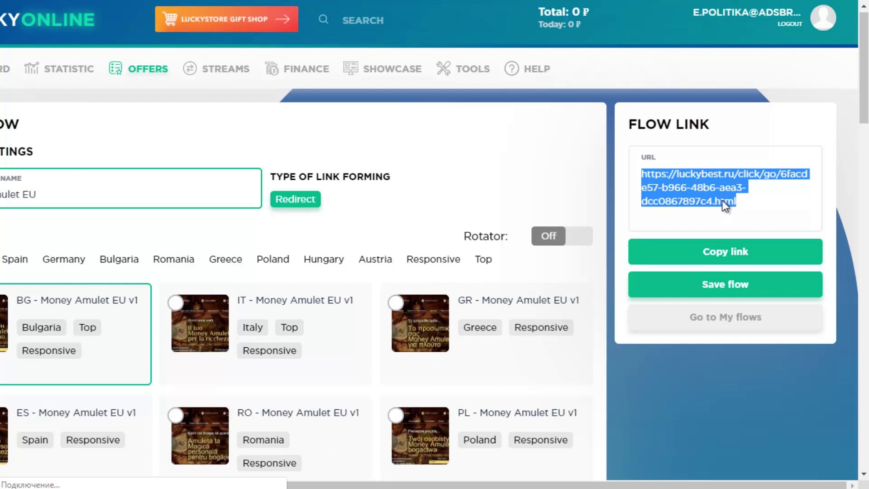
Step: Copy the LuckyOnline flow link and start a new affiliate network in AdsBridge
{"action": "left_click", "coordinate": [723, 251]}
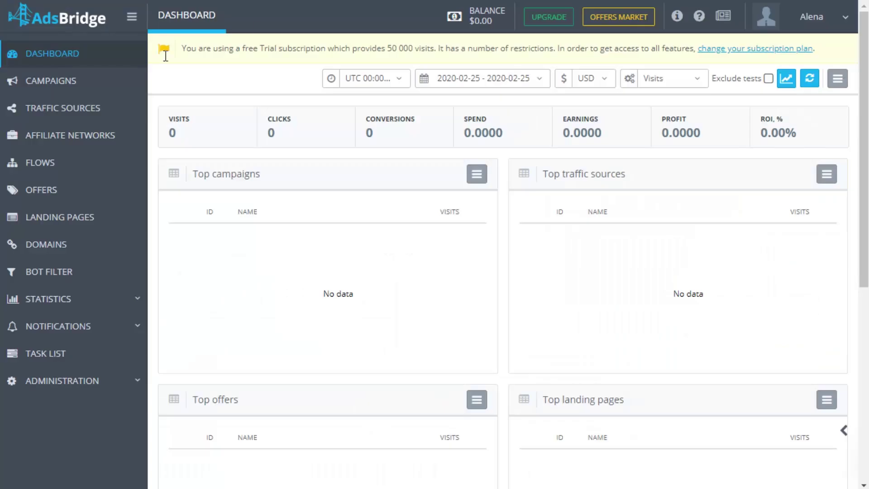
{"action": "left_click", "coordinate": [68, 137]}
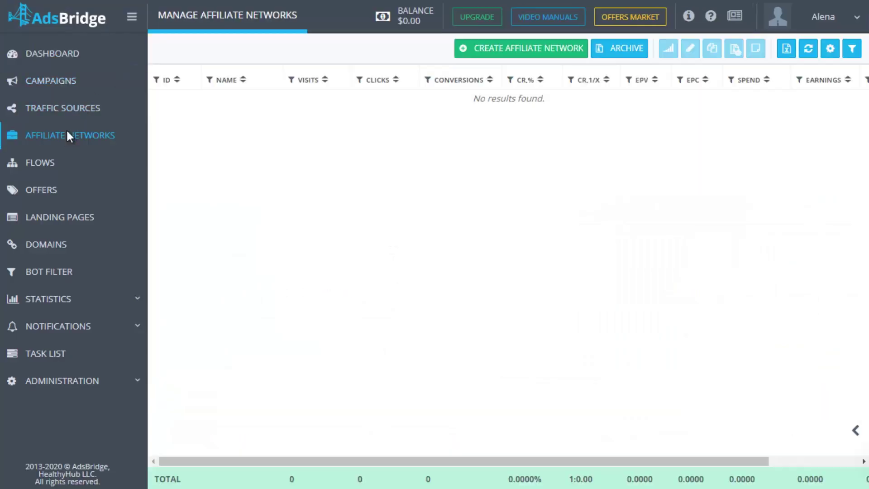
{"action": "left_click", "coordinate": [520, 54]}
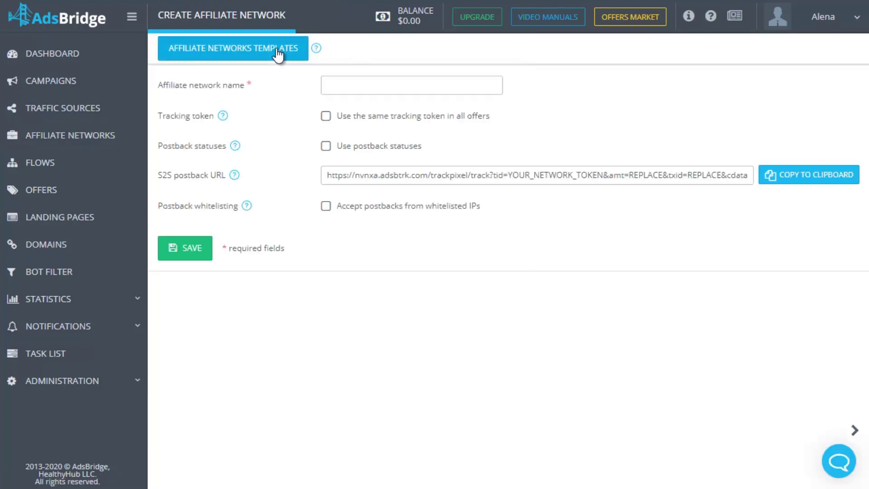
Step: Fill the affiliate network form from the Lucky Online template, found by searching 'luck'
{"action": "left_click", "coordinate": [278, 52]}
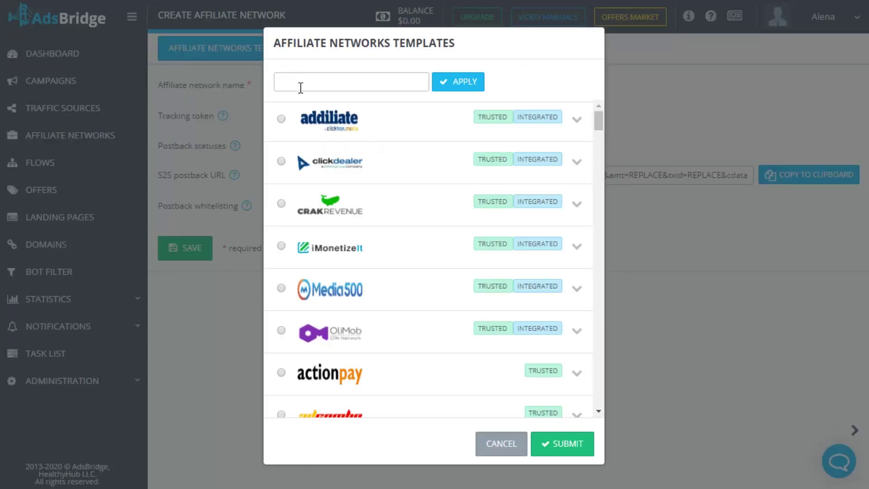
{"action": "type", "text": "luck"}
{"action": "left_click", "coordinate": [446, 91]}
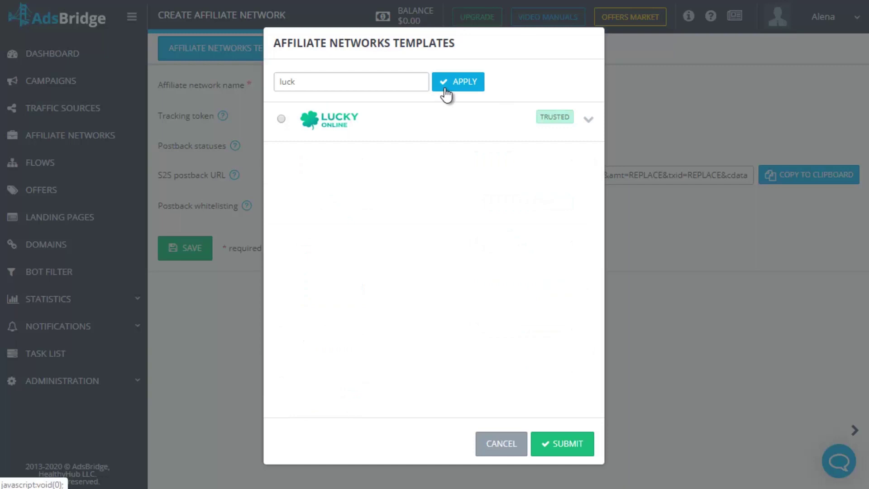
{"action": "left_click", "coordinate": [588, 120]}
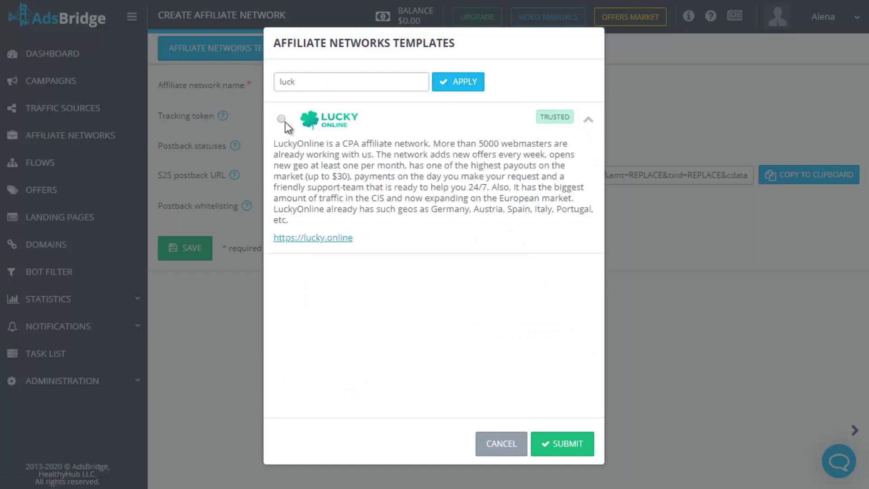
{"action": "left_click", "coordinate": [558, 443]}
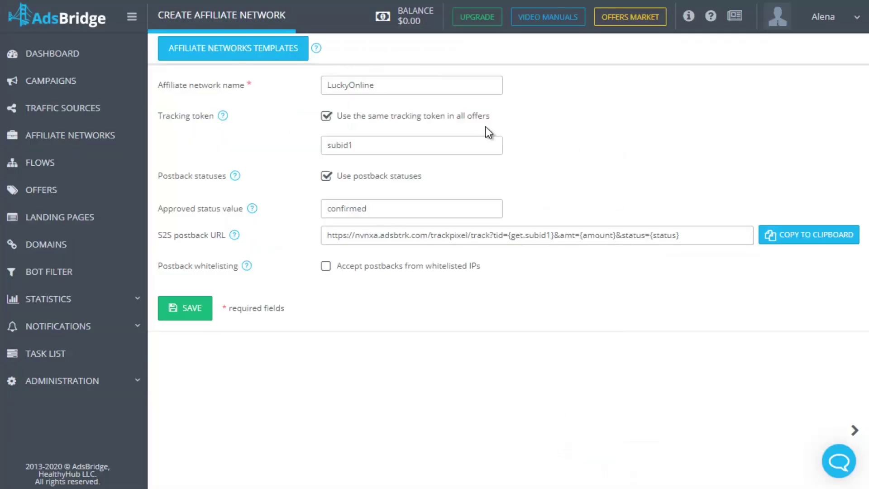
Step: Paste AdsBridge's S2S postback URL into the Money Amulet EU flow's Postback URL field and save
{"action": "left_click", "coordinate": [801, 232]}
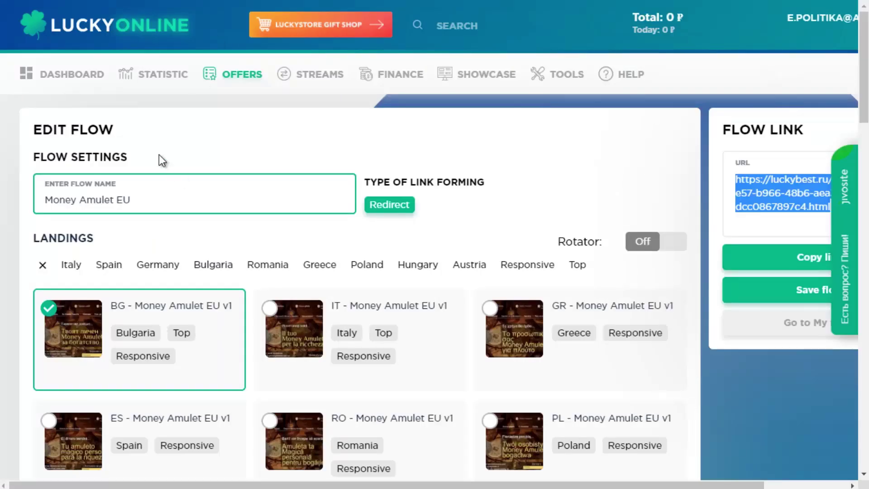
{"action": "scroll", "coordinate": [225, 202], "scroll_direction": "down", "scroll_amount": 15}
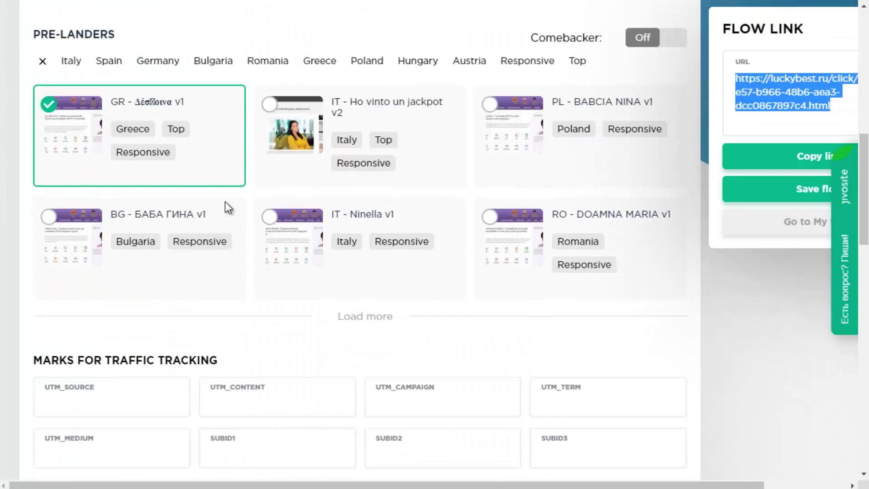
{"action": "scroll", "coordinate": [224, 201], "scroll_direction": "down", "scroll_amount": 4}
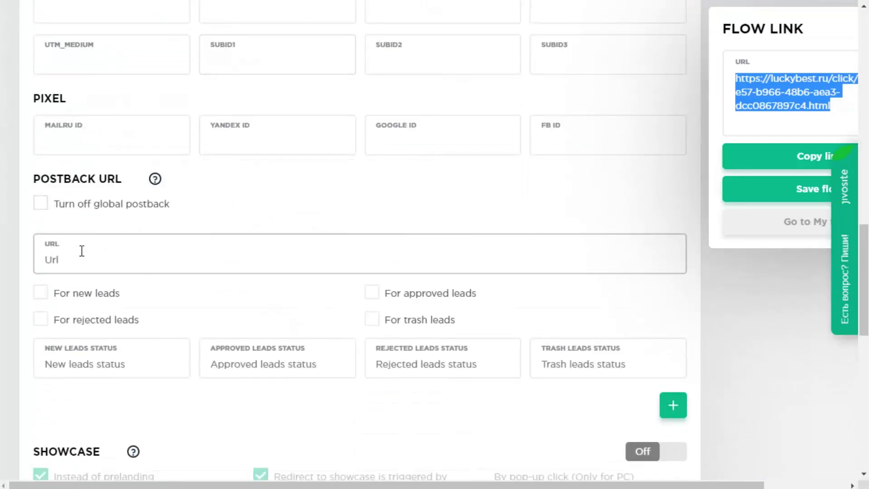
{"action": "left_click", "coordinate": [82, 250]}
{"action": "key", "text": "ctrl+v"}
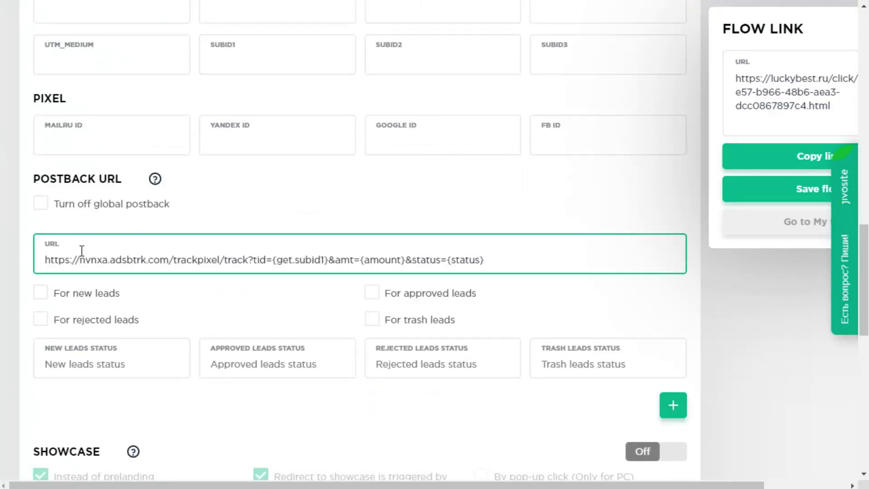
{"action": "scroll", "coordinate": [81, 250], "scroll_direction": "right", "scroll_amount": 3}
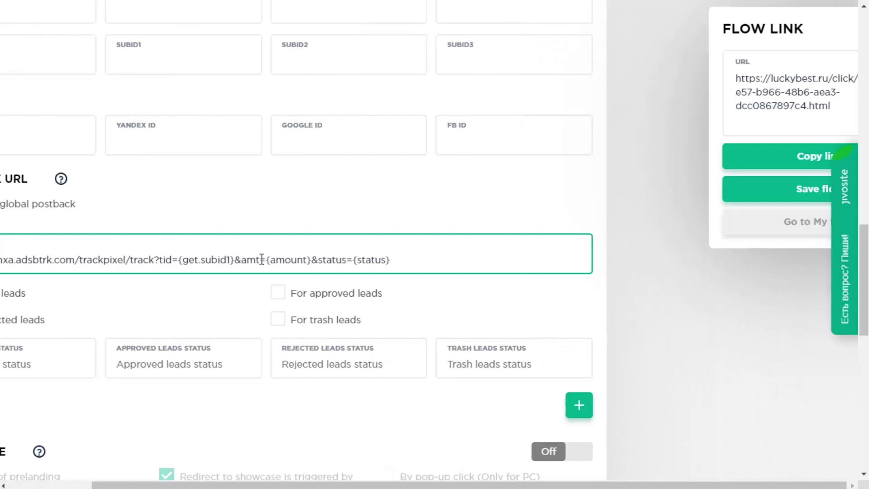
{"action": "left_click", "coordinate": [757, 193]}
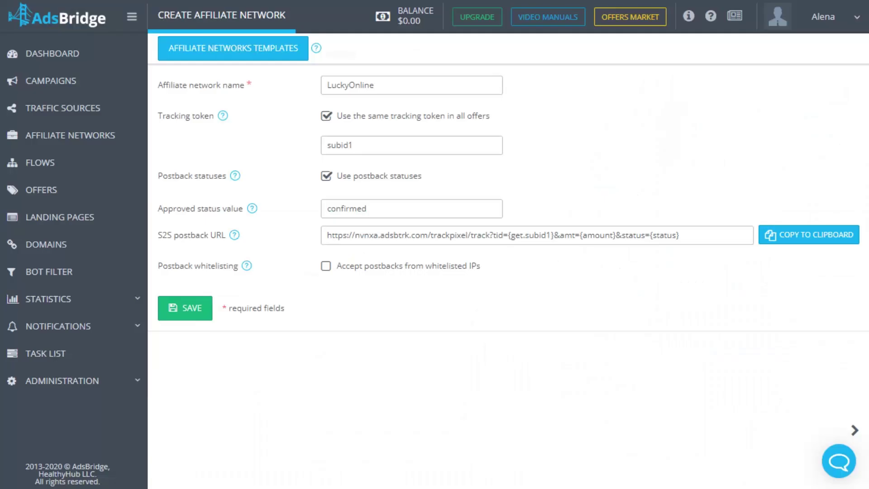
Step: Save the LuckyOnline affiliate network and begin a new offer with the E-commerce vertical
{"action": "left_click", "coordinate": [187, 312]}
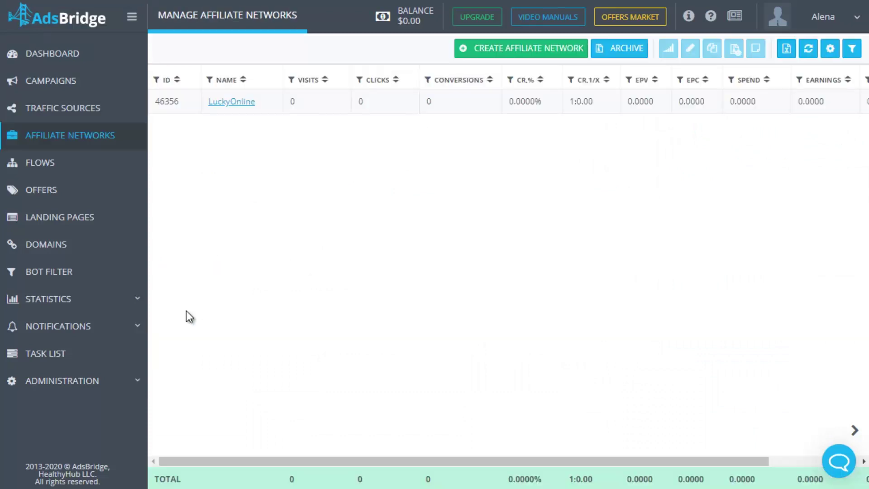
{"action": "left_click", "coordinate": [33, 192]}
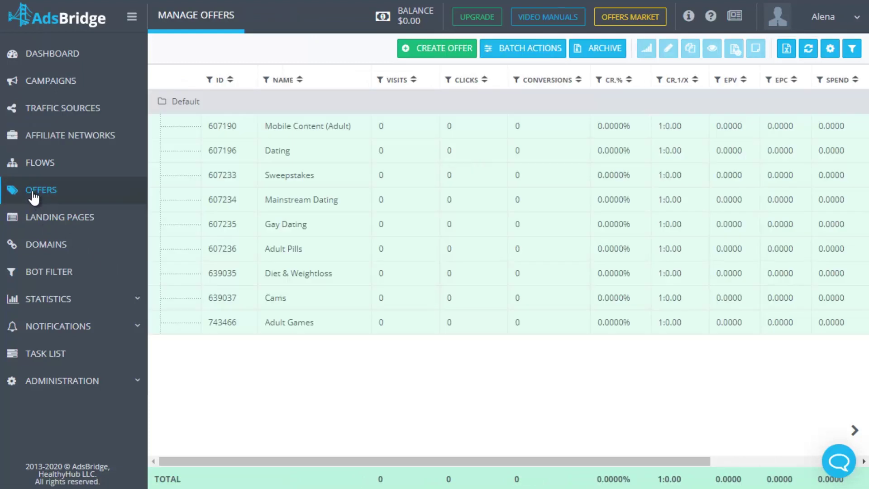
{"action": "left_click", "coordinate": [417, 53]}
{"action": "left_click", "coordinate": [337, 121]}
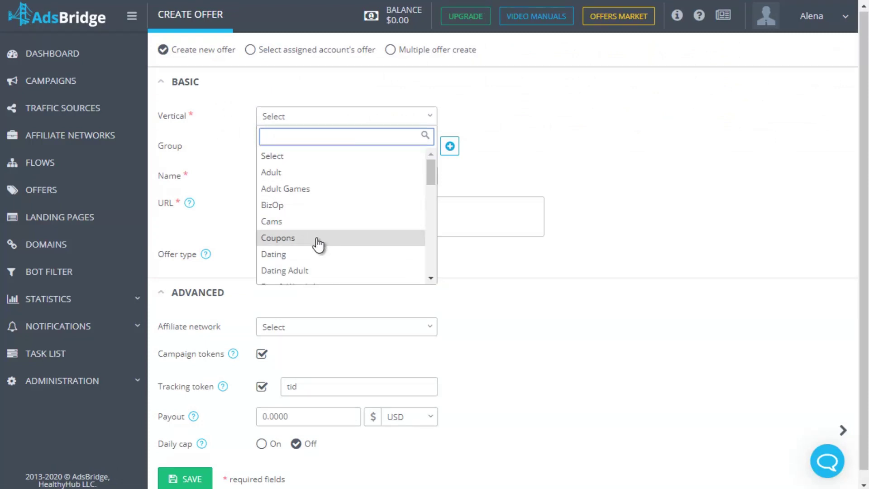
{"action": "scroll", "coordinate": [318, 243], "scroll_direction": "down", "scroll_amount": 3}
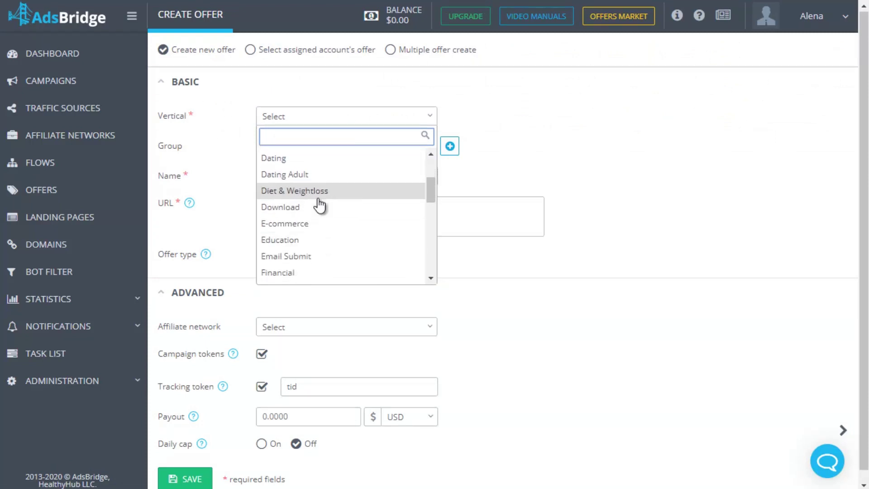
{"action": "left_click", "coordinate": [309, 225]}
Step: Name the offer 'Offer Lucky', paste its tracking URL, link it to LuckyOnline, and save
{"action": "left_click", "coordinate": [282, 174]}
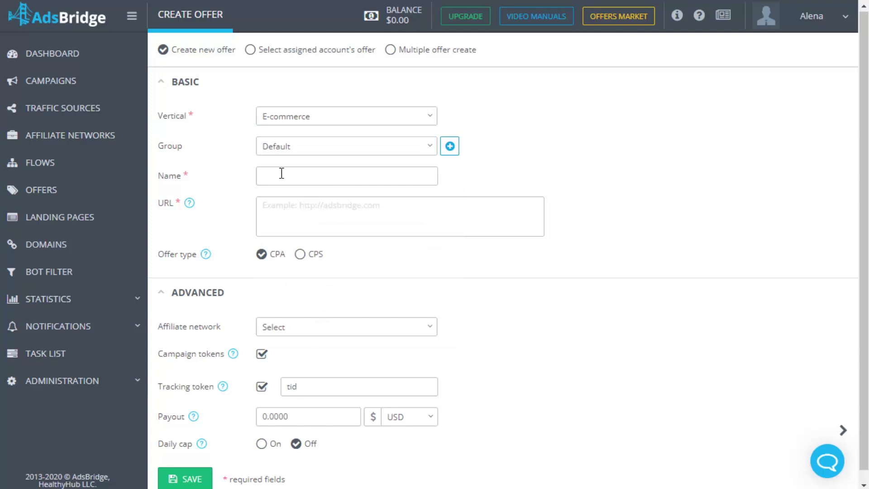
{"action": "key", "text": "ctrl+v"}
{"action": "left_click", "coordinate": [272, 211]}
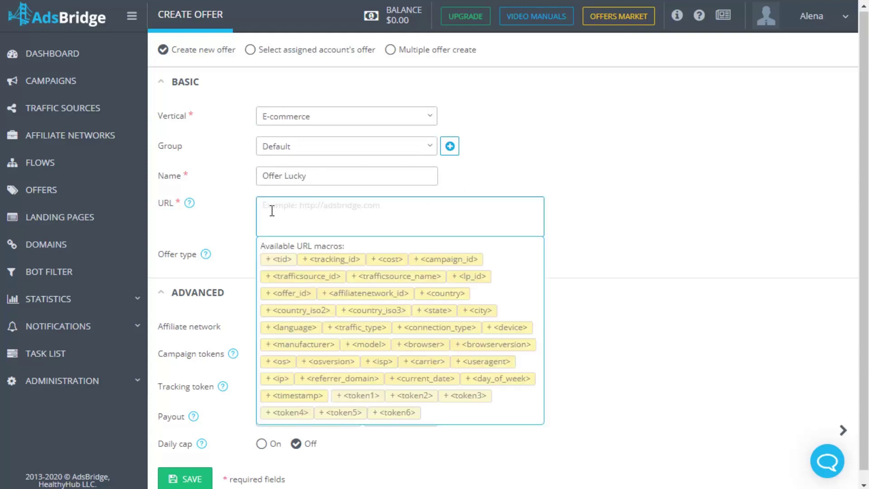
{"action": "key", "text": "ctrl+v"}
{"action": "left_click", "coordinate": [622, 227]}
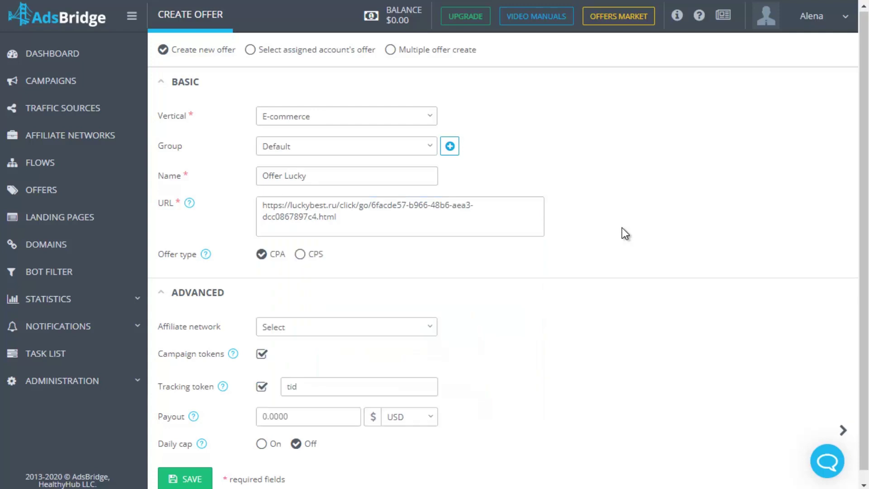
{"action": "left_click", "coordinate": [341, 328]}
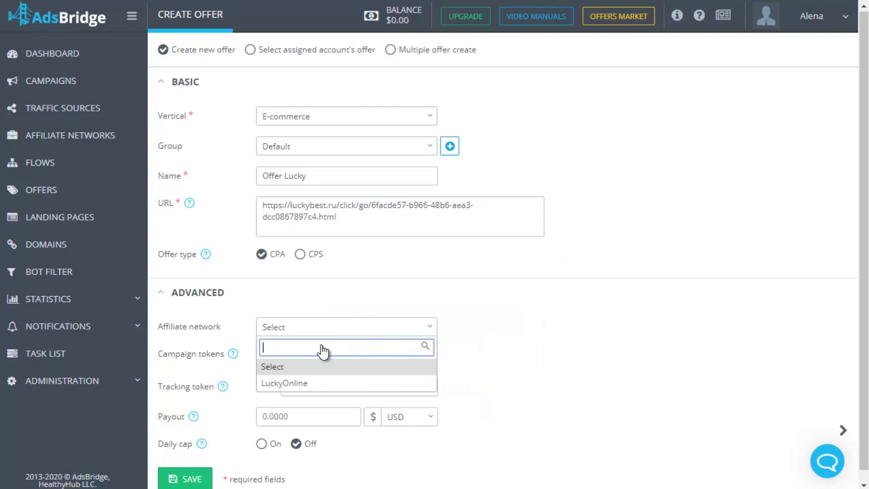
{"action": "left_click", "coordinate": [287, 383]}
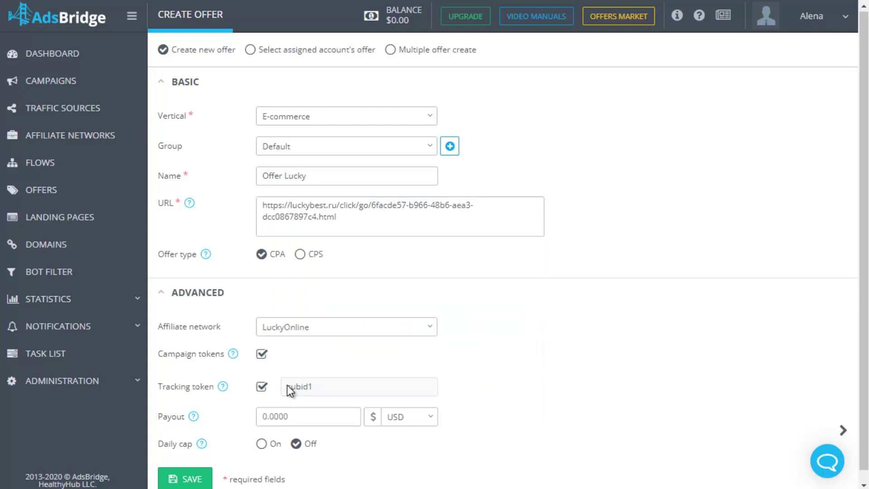
{"action": "left_click", "coordinate": [189, 476]}
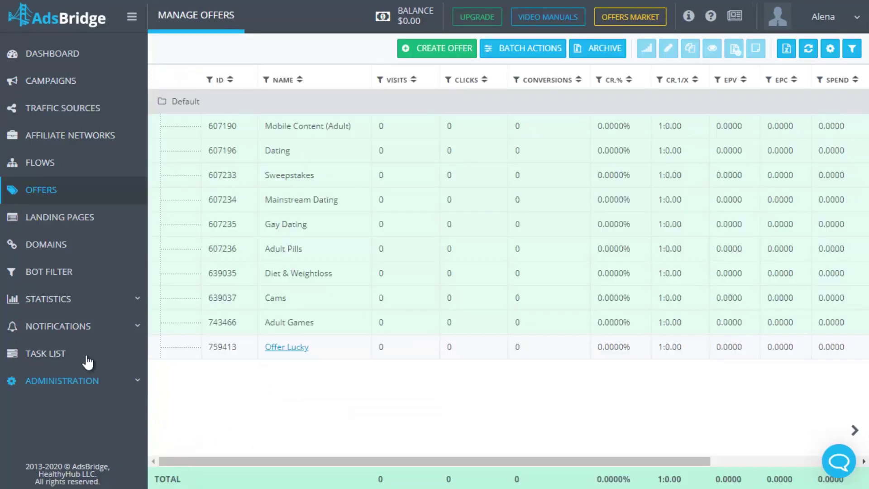
Step: Start a self-hosted landing page named 'Landing page 1'
{"action": "left_click", "coordinate": [66, 225]}
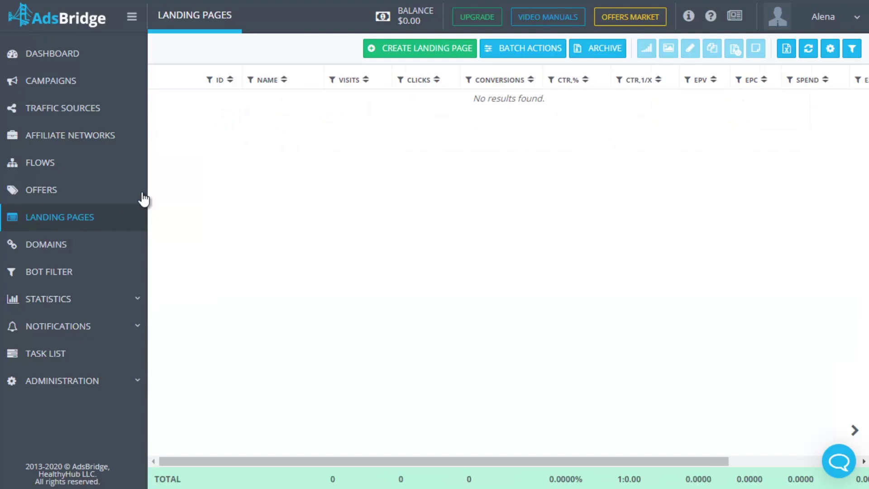
{"action": "left_click", "coordinate": [397, 54]}
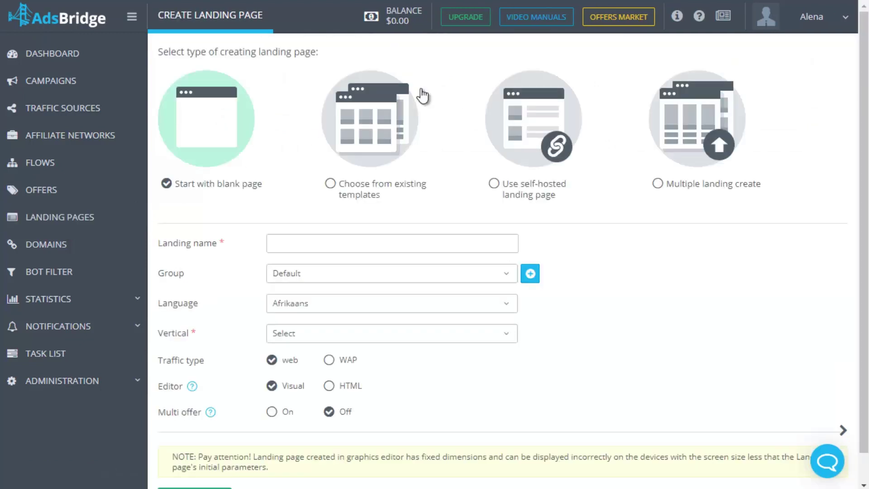
{"action": "left_click", "coordinate": [503, 193]}
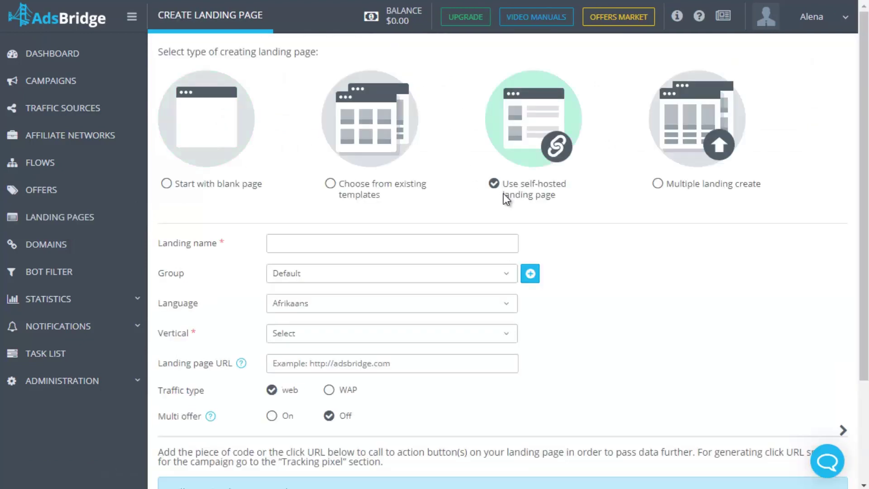
{"action": "left_click", "coordinate": [346, 243]}
{"action": "key", "text": "ctrl+v"}
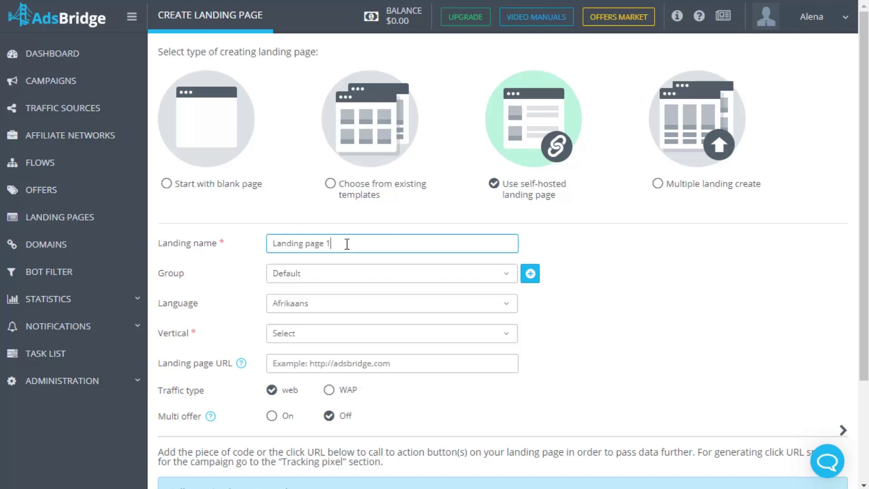
{"action": "left_click", "coordinate": [660, 287]}
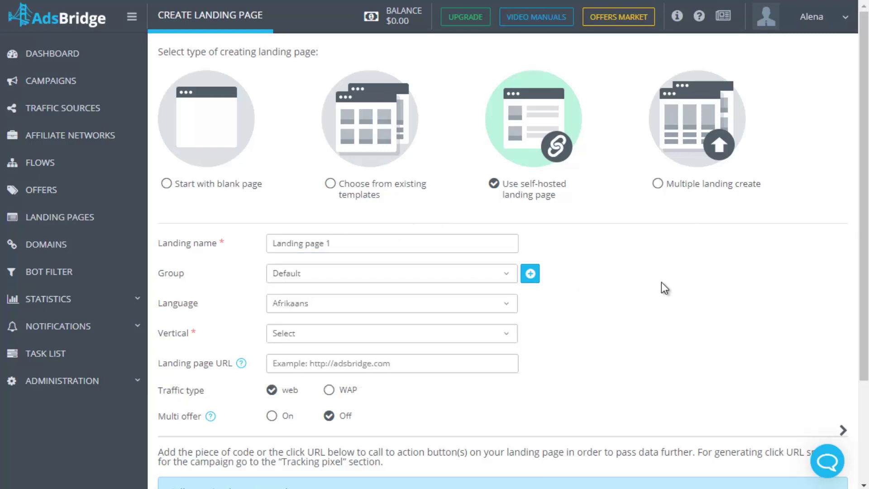
Step: Set the landing page to English, Diet & Weightloss vertical, in the Default group
{"action": "left_click", "coordinate": [431, 306]}
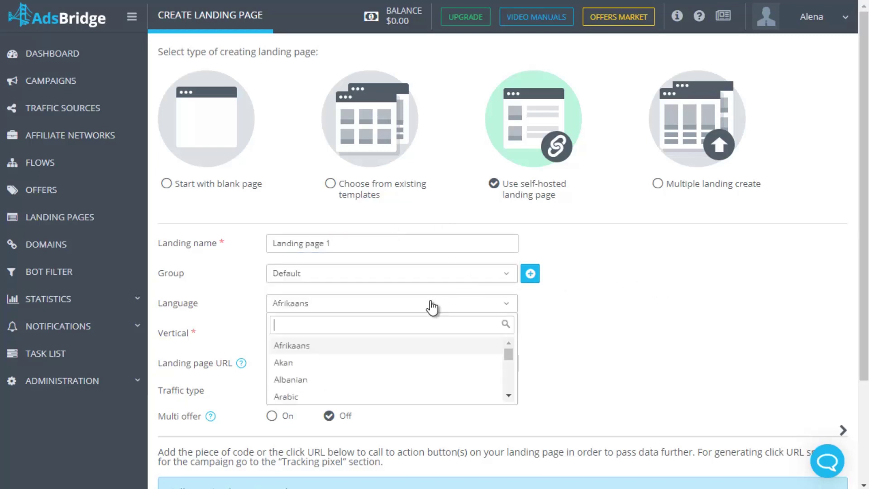
{"action": "type", "text": "en"}
{"action": "left_click", "coordinate": [327, 348]}
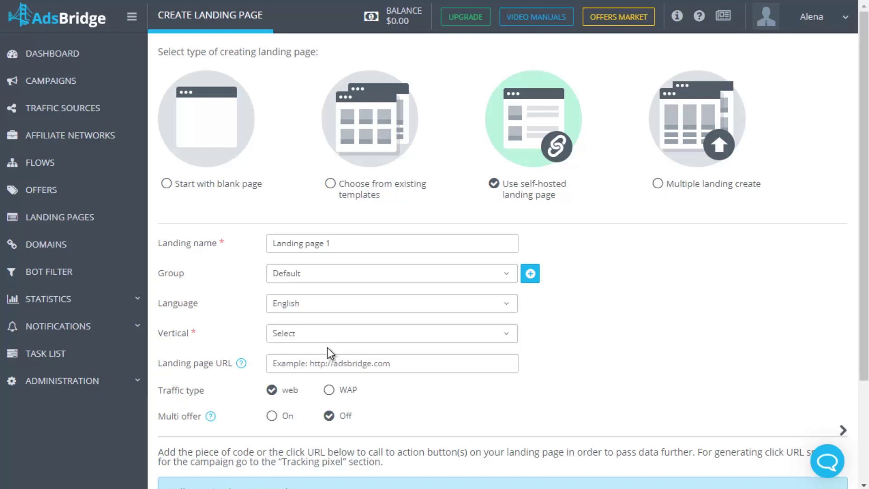
{"action": "left_click", "coordinate": [304, 333]}
{"action": "scroll", "coordinate": [324, 403], "scroll_direction": "down", "scroll_amount": 3}
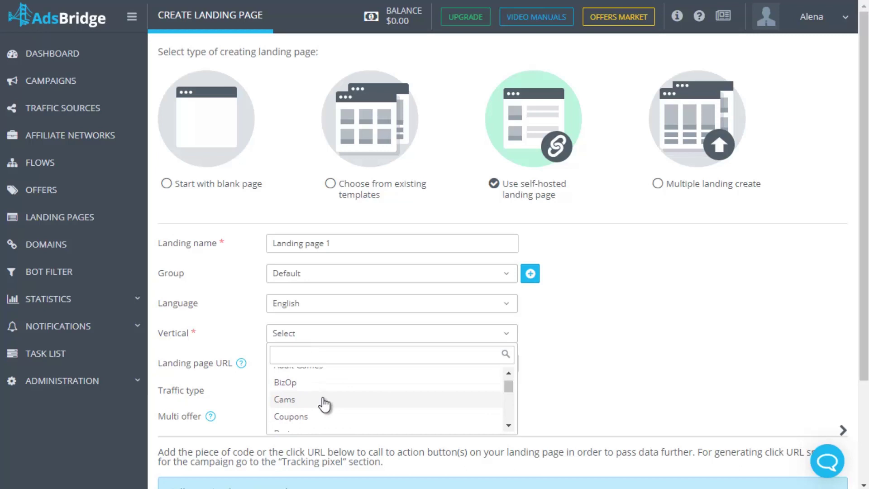
{"action": "scroll", "coordinate": [324, 403], "scroll_direction": "down", "scroll_amount": 2}
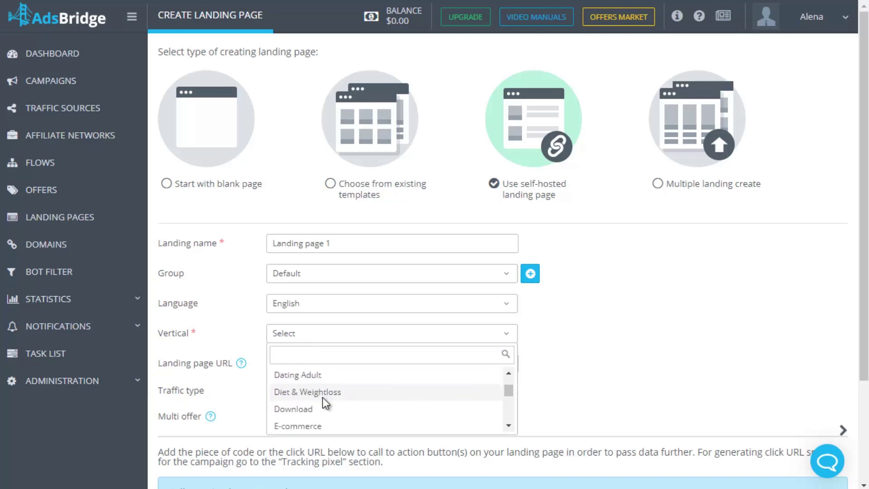
{"action": "left_click", "coordinate": [322, 393]}
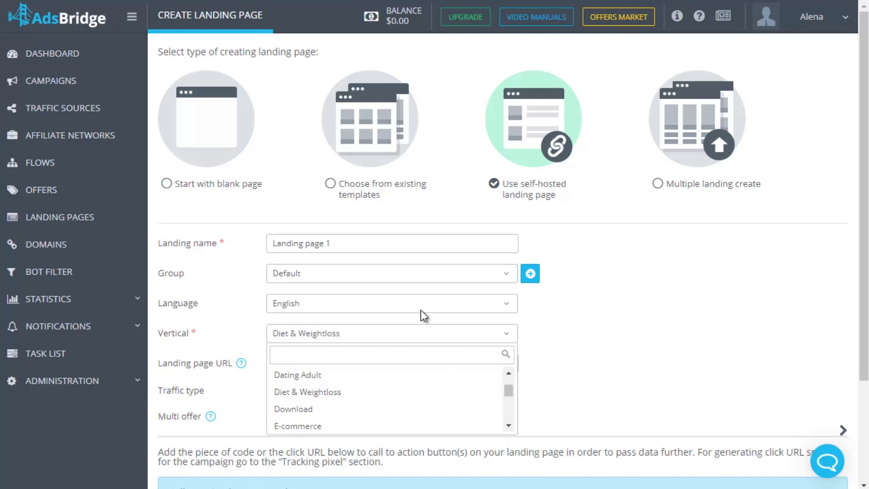
{"action": "left_click", "coordinate": [313, 272]}
{"action": "left_click", "coordinate": [315, 276]}
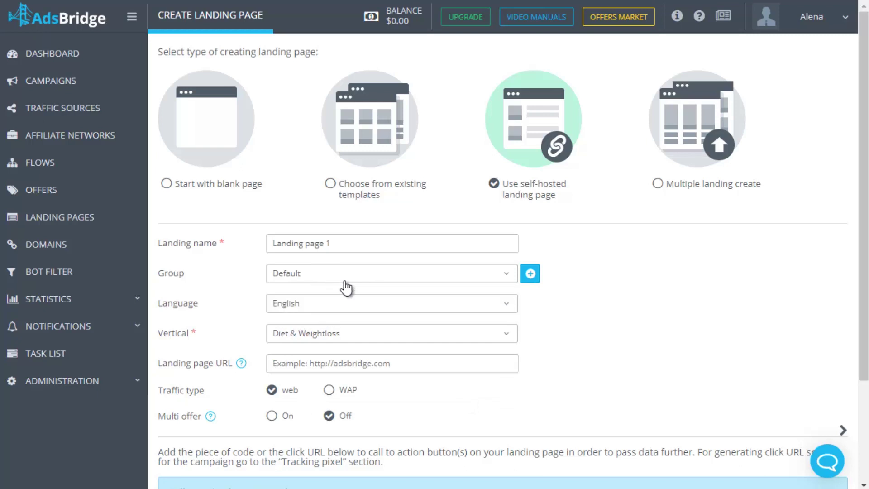
{"action": "scroll", "coordinate": [370, 403], "scroll_direction": "down", "scroll_amount": 3}
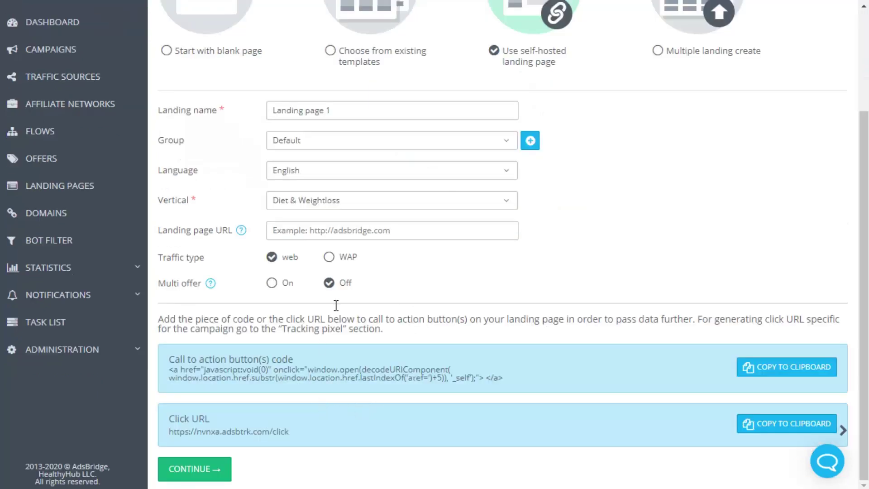
{"action": "left_click", "coordinate": [333, 231]}
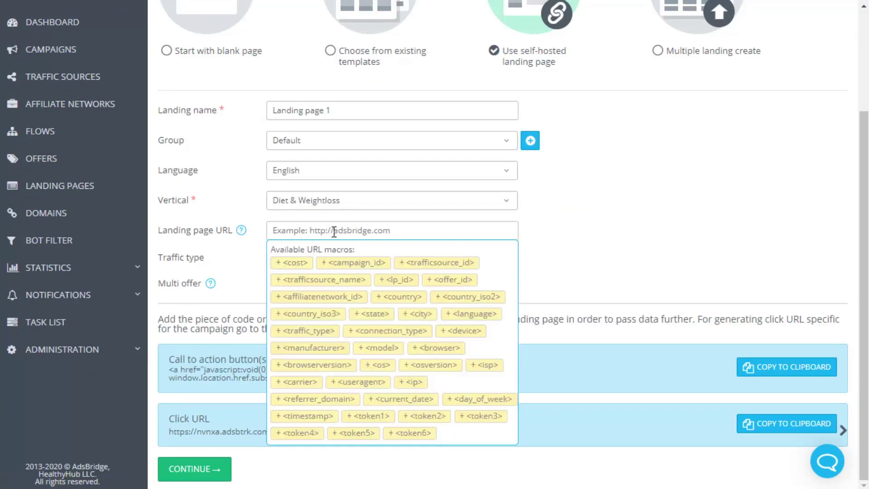
{"action": "type", "text": "https://my_landing_page.com"}
{"action": "left_click", "coordinate": [616, 236]}
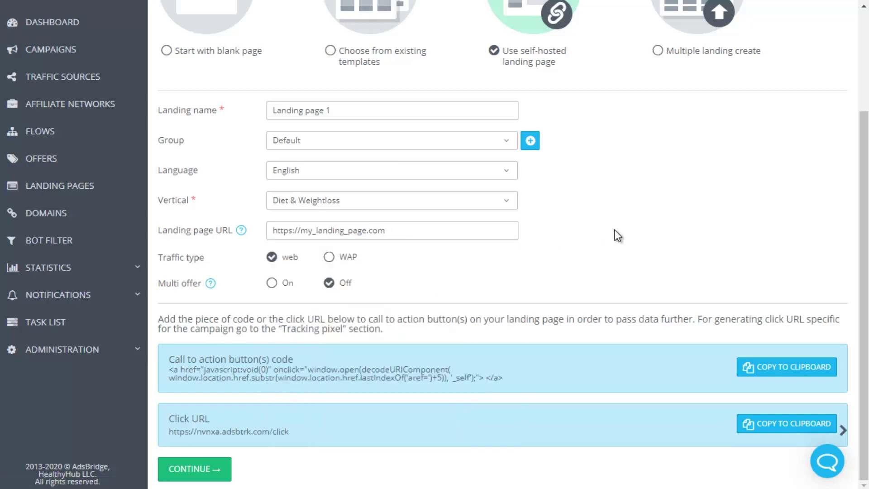
{"action": "left_click", "coordinate": [354, 263]}
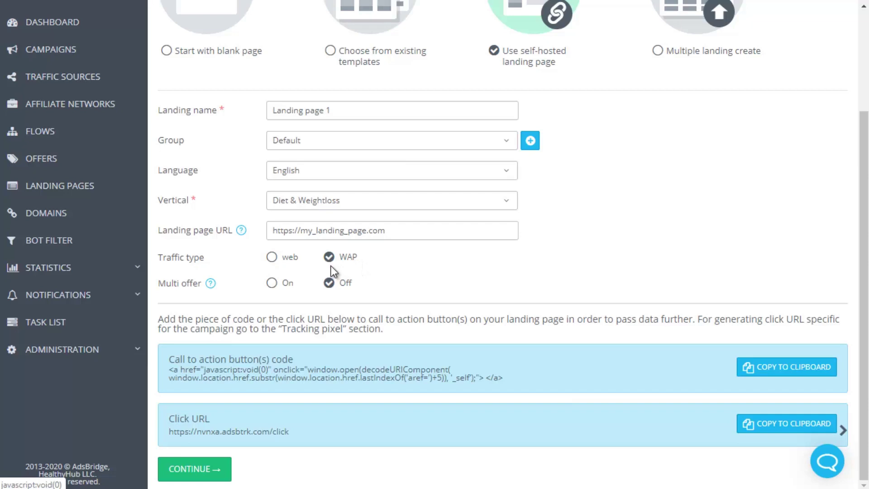
Step: Turn on multi-offer with 5 offers and save Landing page 1
{"action": "left_click", "coordinate": [273, 283]}
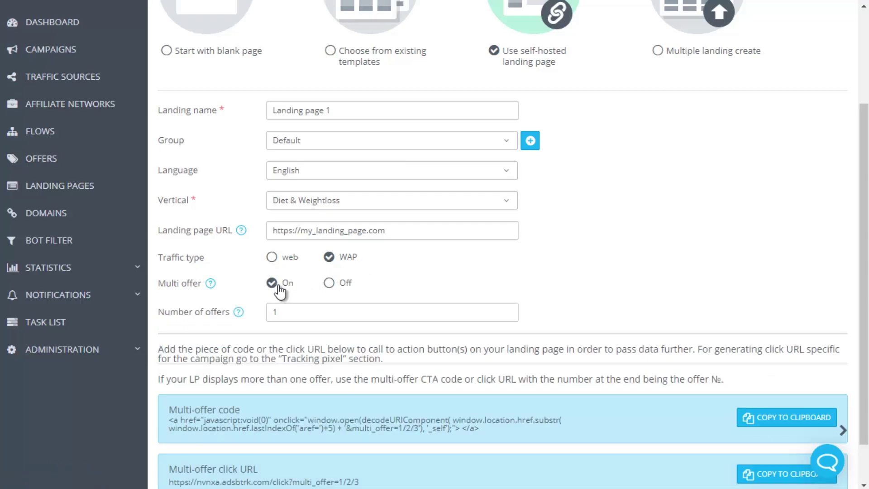
{"action": "scroll", "coordinate": [278, 287], "scroll_direction": "down", "scroll_amount": 1}
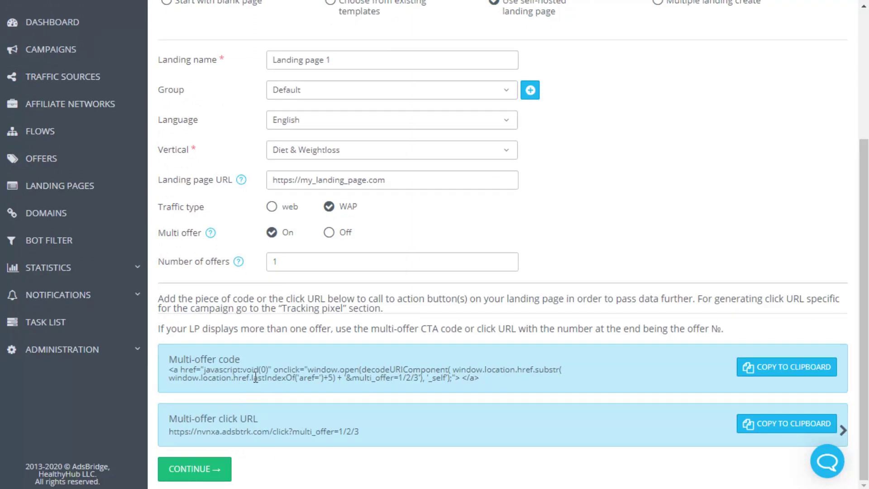
{"action": "left_click", "coordinate": [296, 265]}
{"action": "key", "text": "BackSpace"}
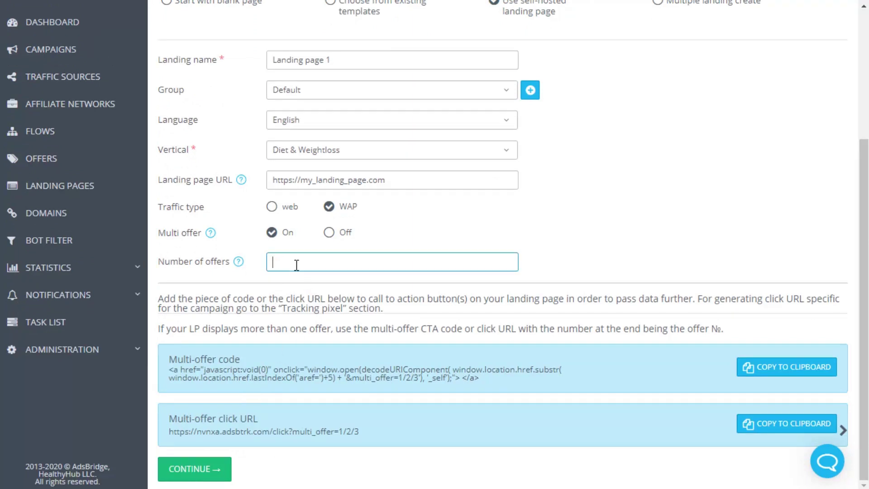
{"action": "type", "text": "5"}
{"action": "left_click", "coordinate": [579, 265]}
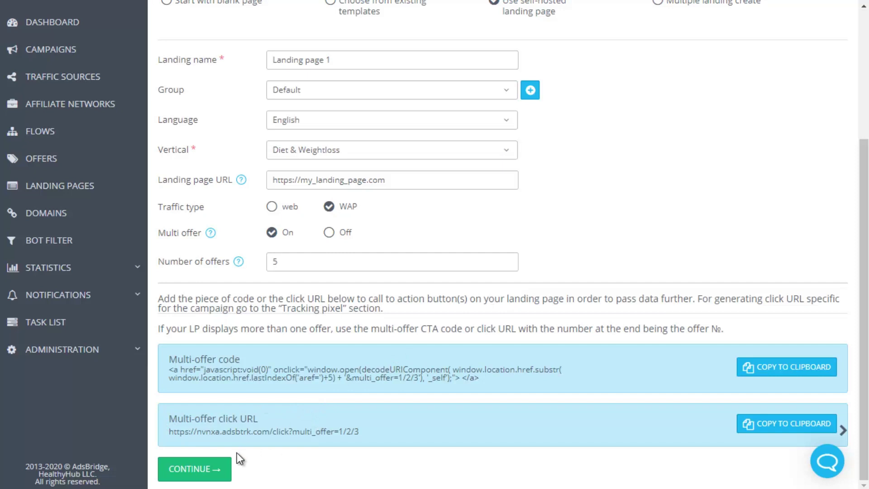
{"action": "left_click", "coordinate": [210, 473]}
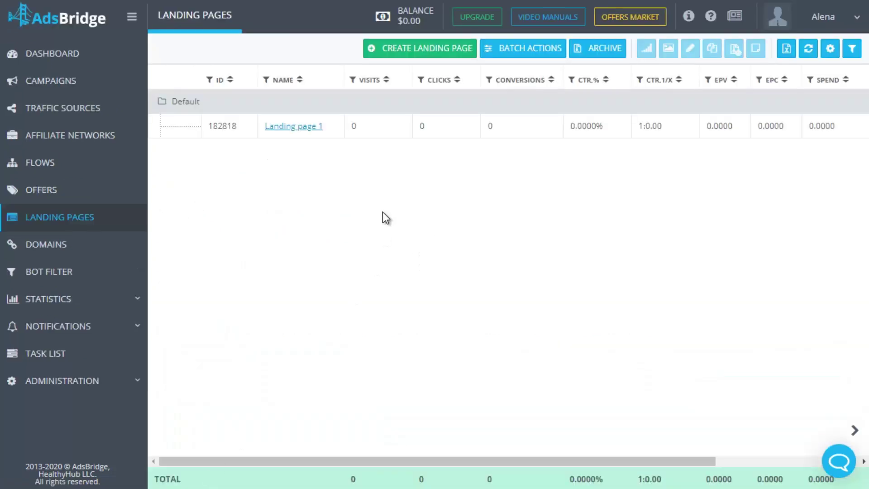
Step: Start a new visual-editor landing page named 'Landing page 2'
{"action": "left_click", "coordinate": [406, 52]}
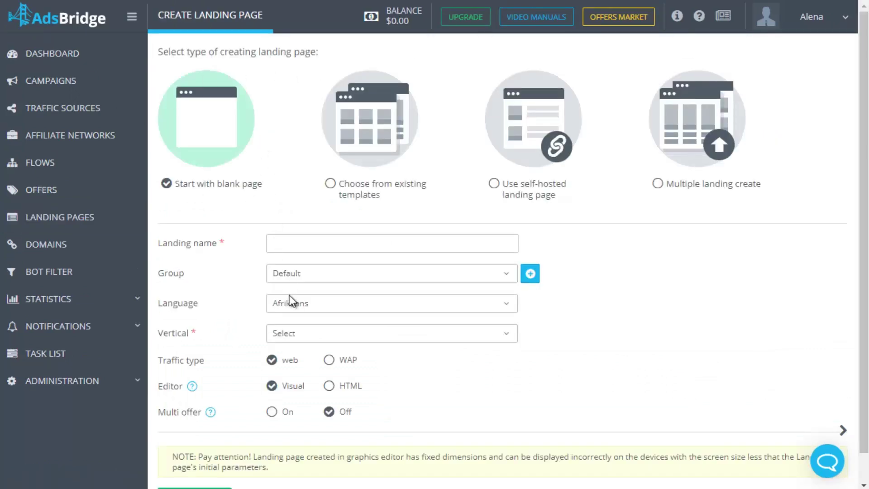
{"action": "left_click", "coordinate": [340, 392]}
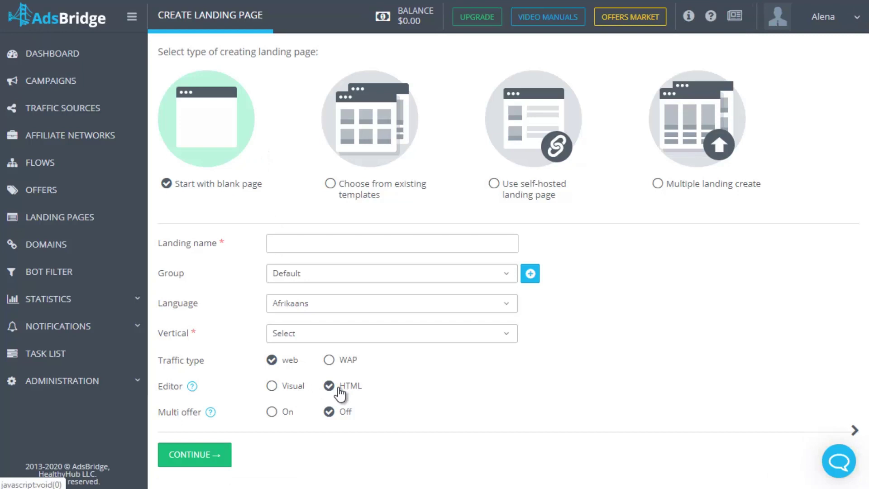
{"action": "left_click", "coordinate": [273, 389]}
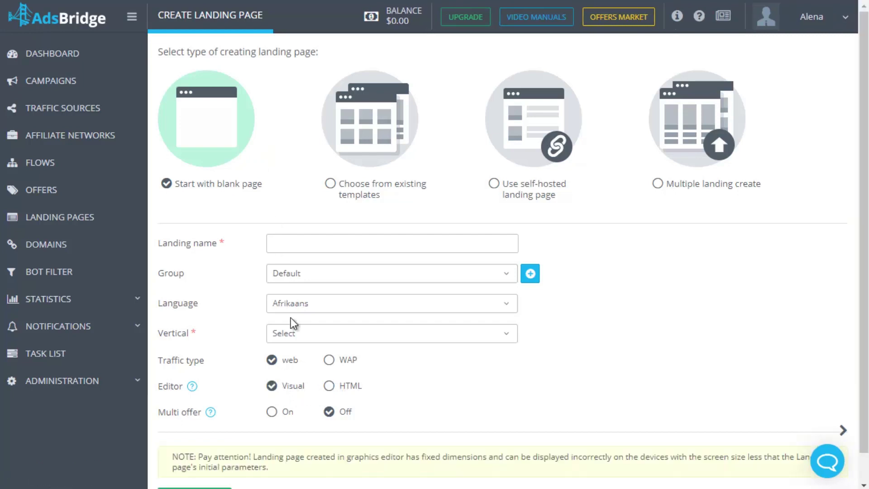
{"action": "left_click", "coordinate": [282, 243]}
{"action": "type", "text": "Landing page 2"}
{"action": "left_click", "coordinate": [547, 298]}
Step: Set it to English, Diet & Weightloss, WAP traffic, and continue into the visual editor
{"action": "left_click", "coordinate": [374, 313]}
{"action": "type", "text": "en"}
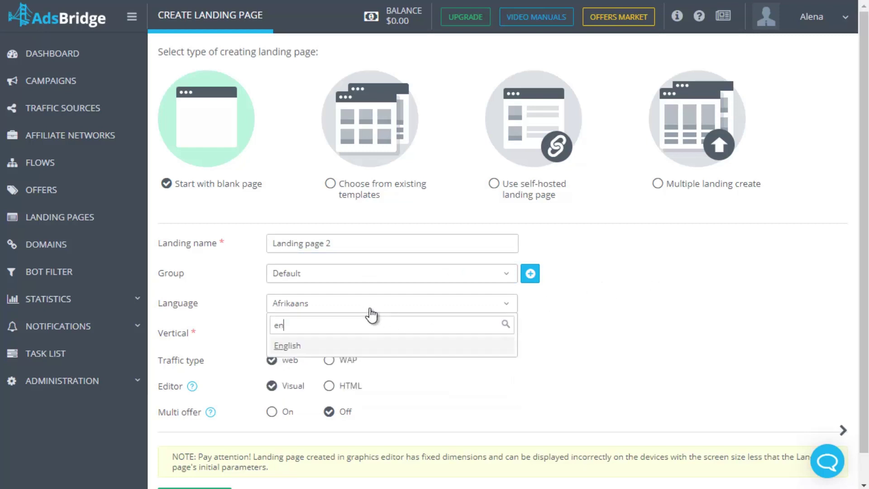
{"action": "left_click", "coordinate": [318, 346]}
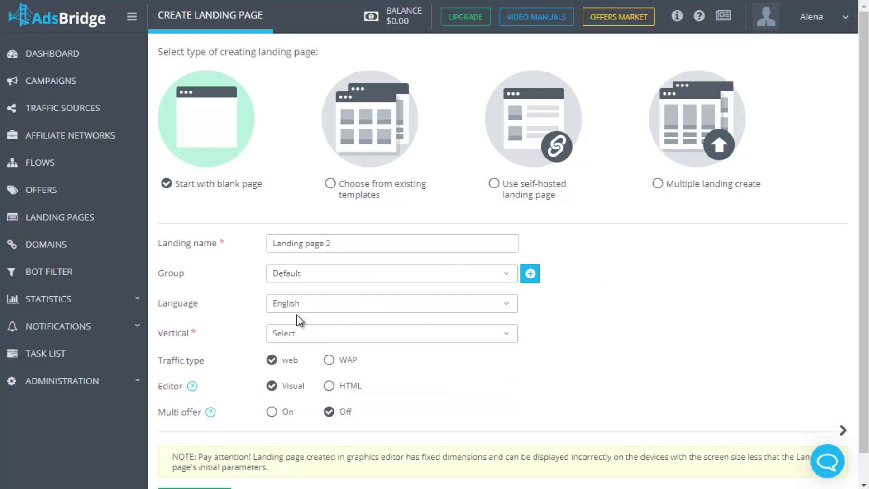
{"action": "left_click", "coordinate": [280, 337]}
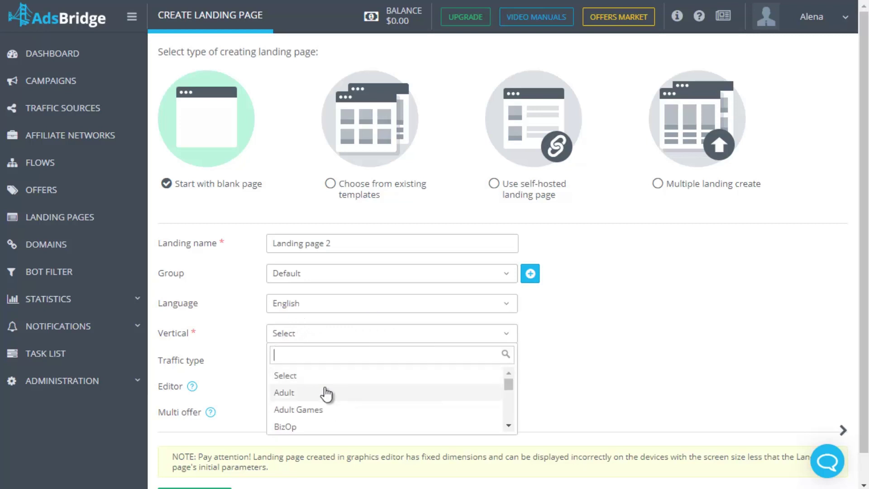
{"action": "scroll", "coordinate": [326, 394], "scroll_direction": "down", "scroll_amount": 1}
{"action": "scroll", "coordinate": [326, 394], "scroll_direction": "down", "scroll_amount": 5}
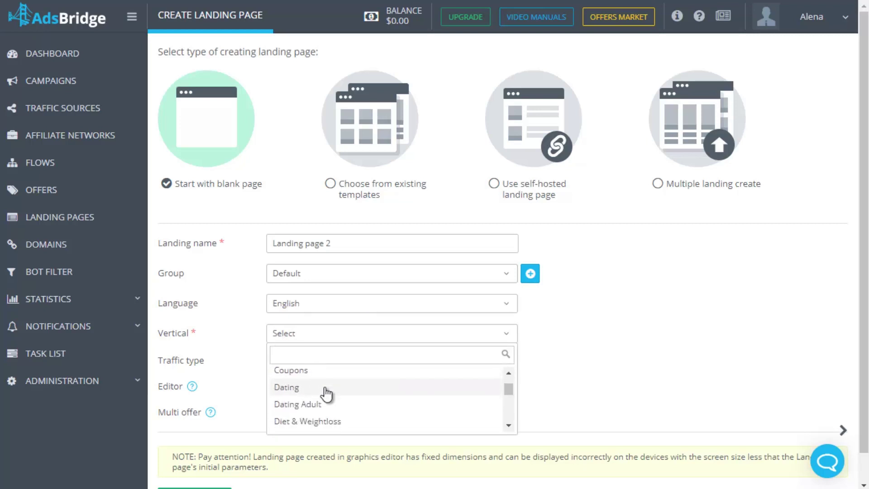
{"action": "left_click", "coordinate": [301, 398]}
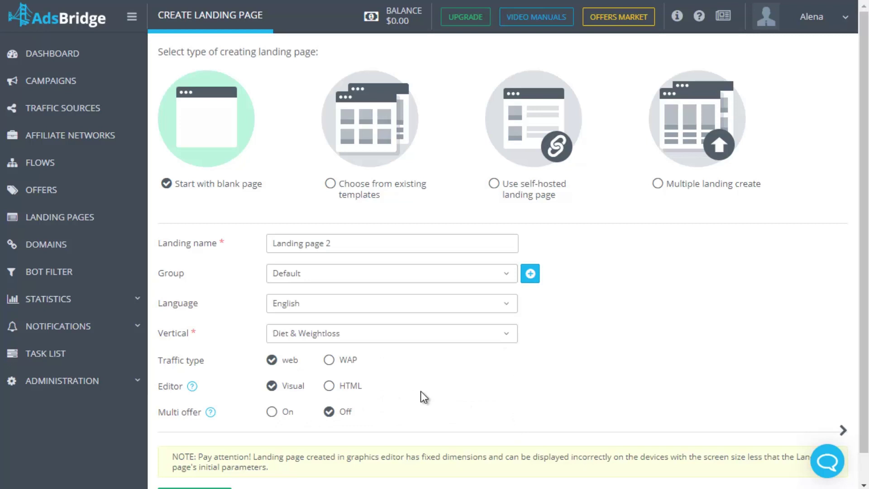
{"action": "left_click", "coordinate": [344, 361]}
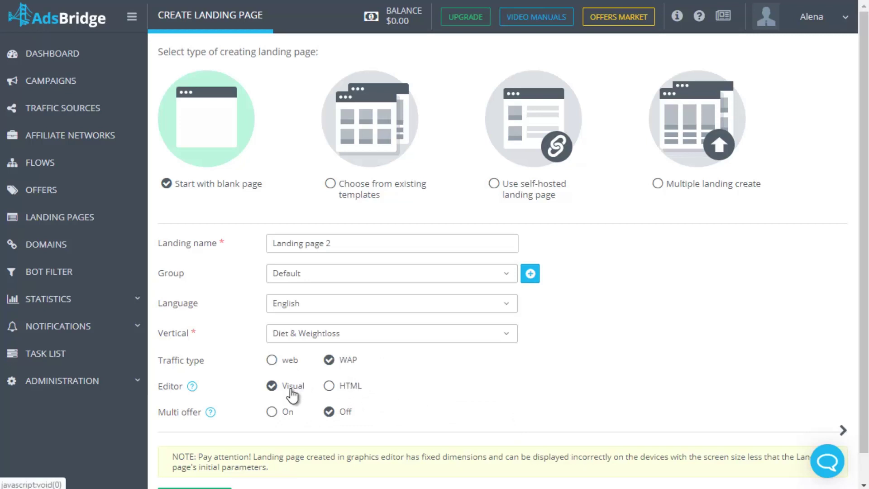
{"action": "scroll", "coordinate": [295, 396], "scroll_direction": "down", "scroll_amount": 1}
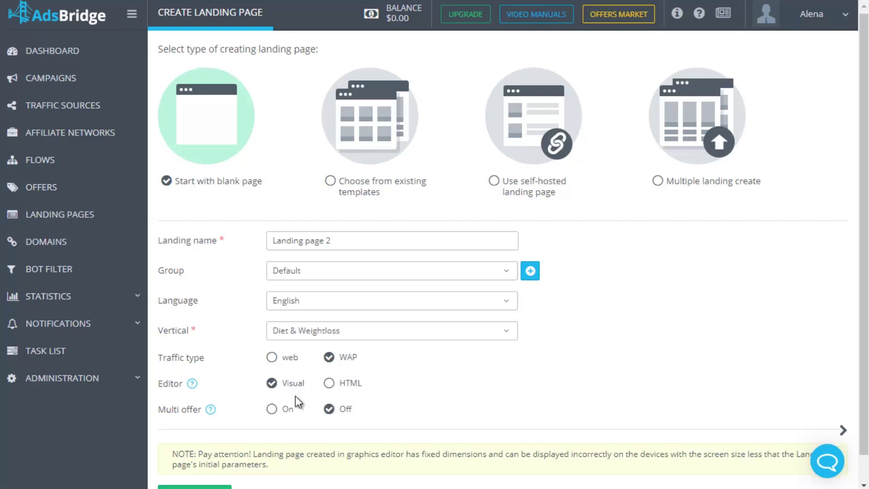
{"action": "scroll", "coordinate": [295, 400], "scroll_direction": "down", "scroll_amount": 1}
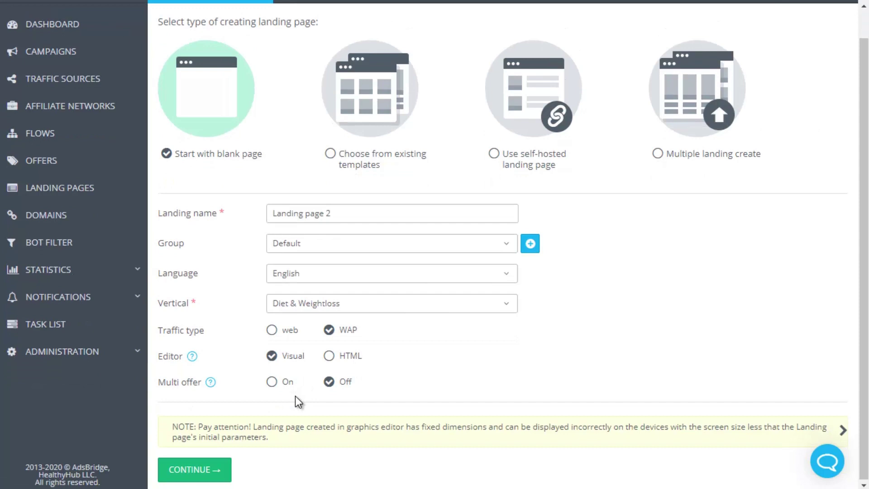
{"action": "left_click", "coordinate": [199, 473]}
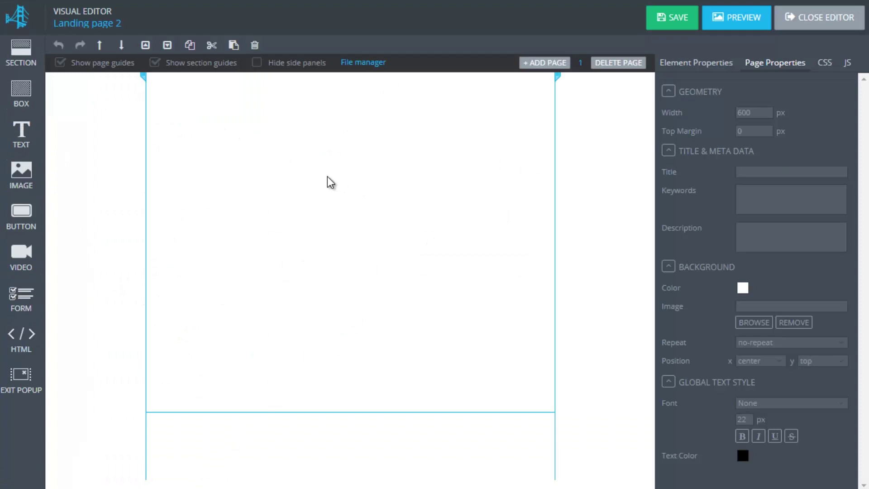
Step: Add a text block and a 'Join for FREE!' button to the page, skipping the image
{"action": "left_click_drag", "start_coordinate": [24, 136], "coordinate": [234, 149]}
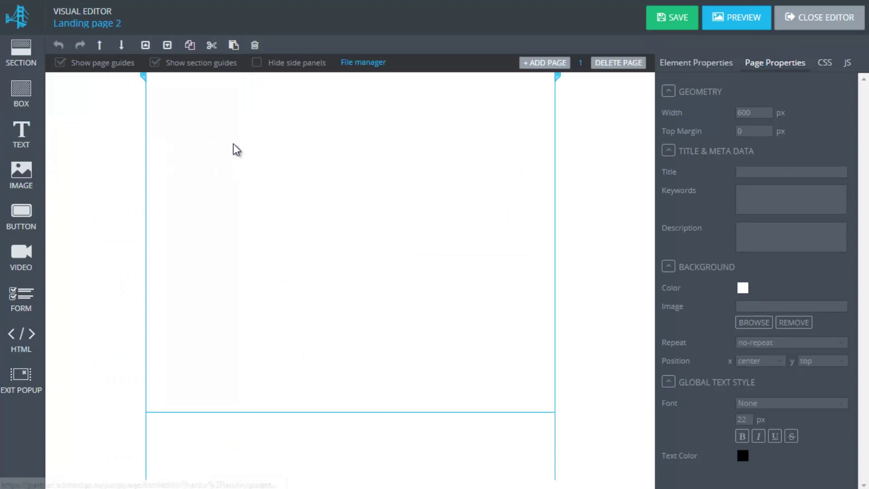
{"action": "left_click_drag", "start_coordinate": [21, 174], "coordinate": [273, 199]}
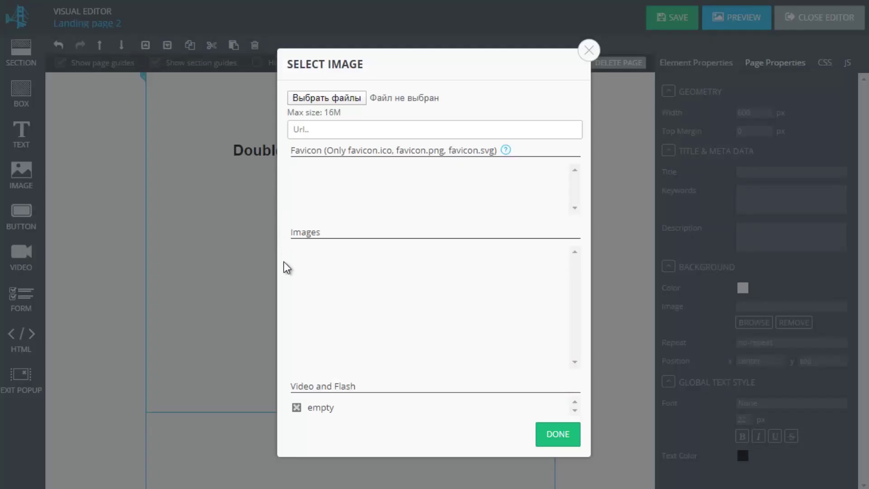
{"action": "left_click", "coordinate": [588, 50]}
{"action": "left_click_drag", "start_coordinate": [33, 240], "coordinate": [287, 237]}
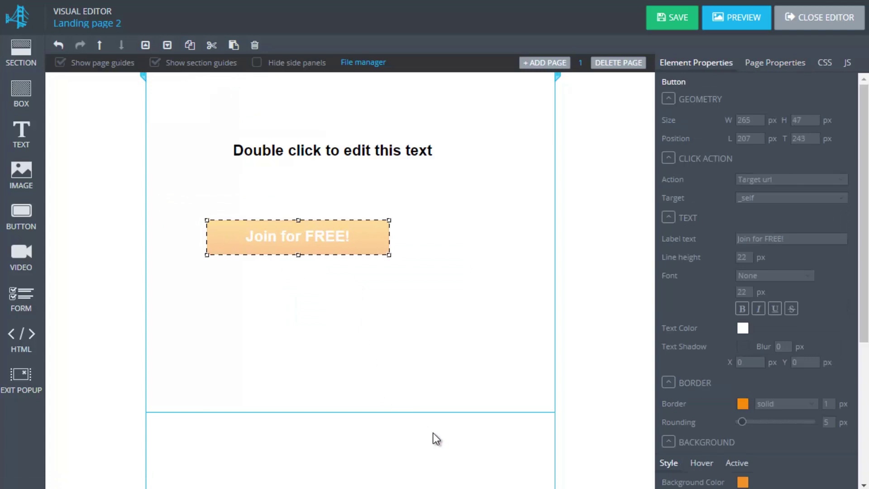
{"action": "left_click", "coordinate": [412, 352]}
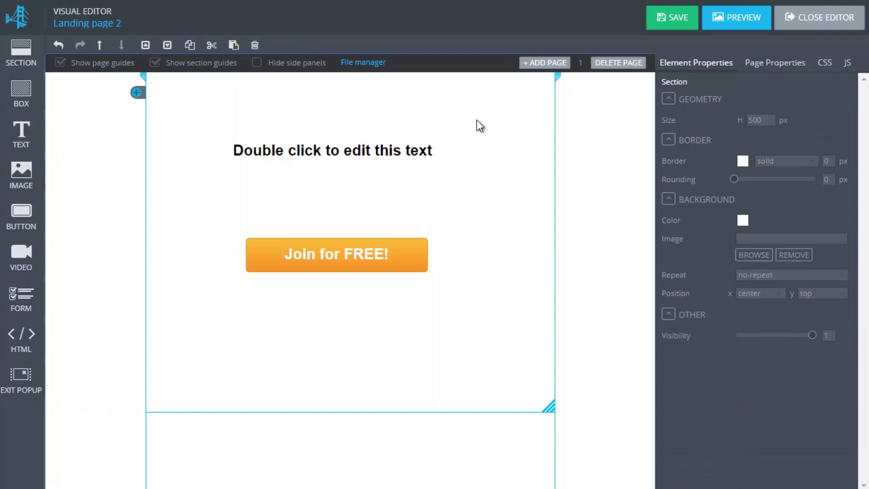
Step: Preview Landing page 2, then save it and confirm
{"action": "left_click", "coordinate": [730, 25]}
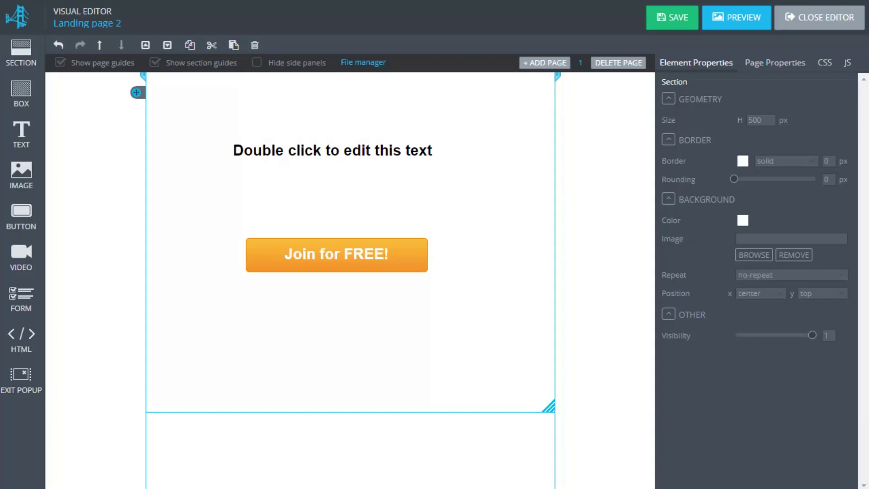
{"action": "left_click", "coordinate": [662, 26]}
{"action": "left_click", "coordinate": [568, 161]}
Step: Return to the Landing Pages list showing both pages and begin a new landing page
{"action": "left_click", "coordinate": [806, 24]}
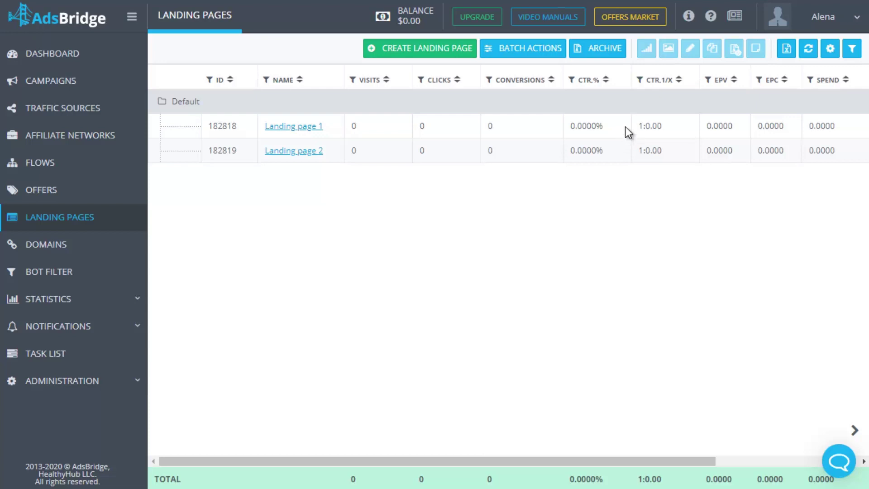
{"action": "left_click", "coordinate": [460, 55]}
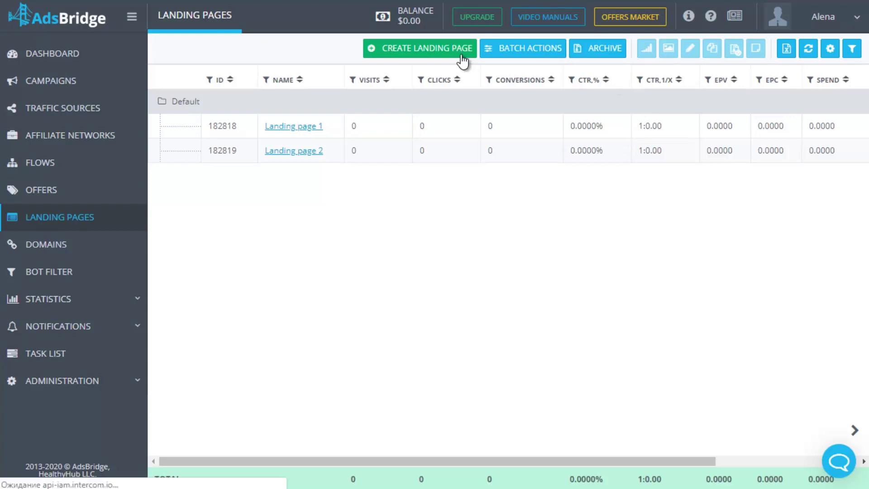
Step: Set up template-based 'Landing page 3': English, E-commerce vertical, WAP traffic
{"action": "left_click", "coordinate": [369, 172]}
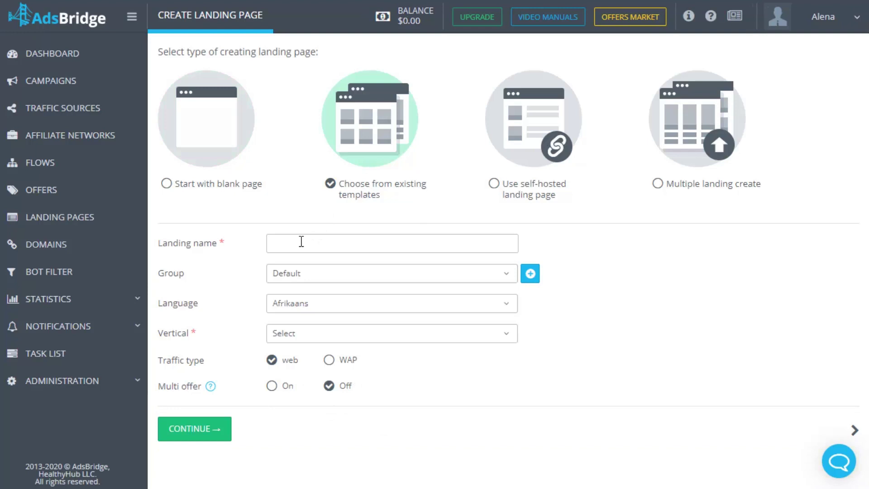
{"action": "left_click", "coordinate": [278, 246]}
{"action": "type", "text": "Landing page 3"}
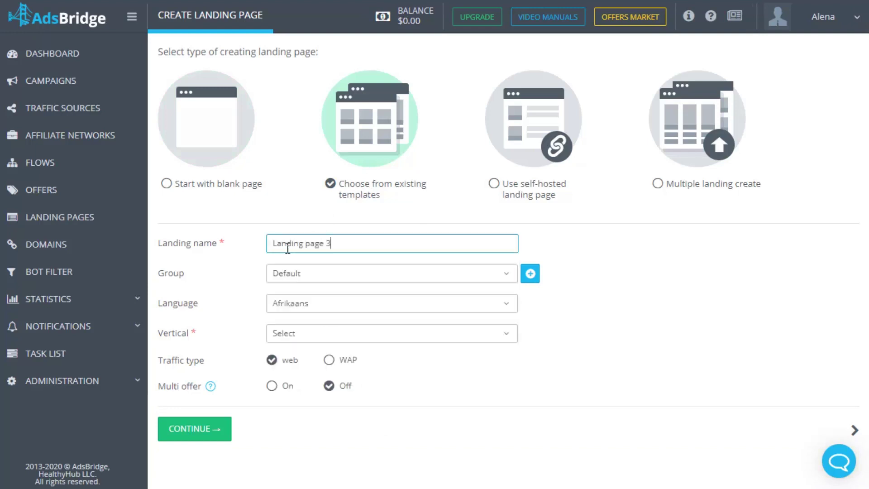
{"action": "left_click", "coordinate": [352, 306]}
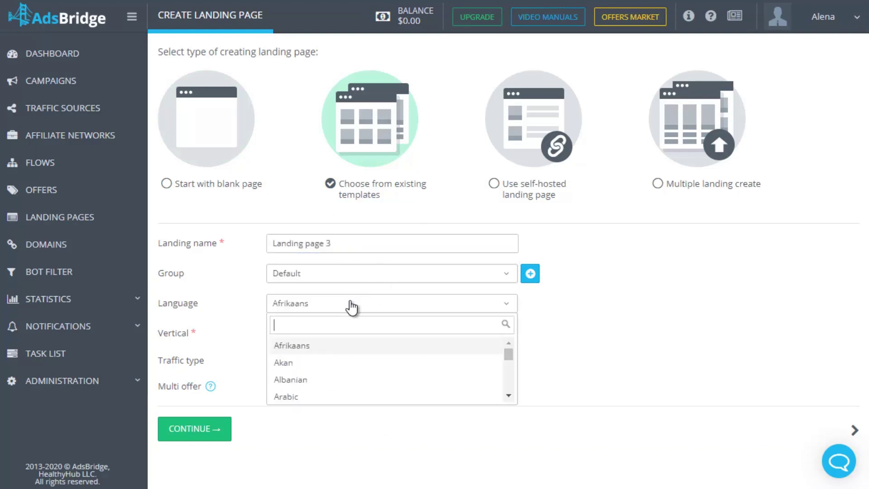
{"action": "type", "text": "en"}
{"action": "left_click", "coordinate": [295, 346]}
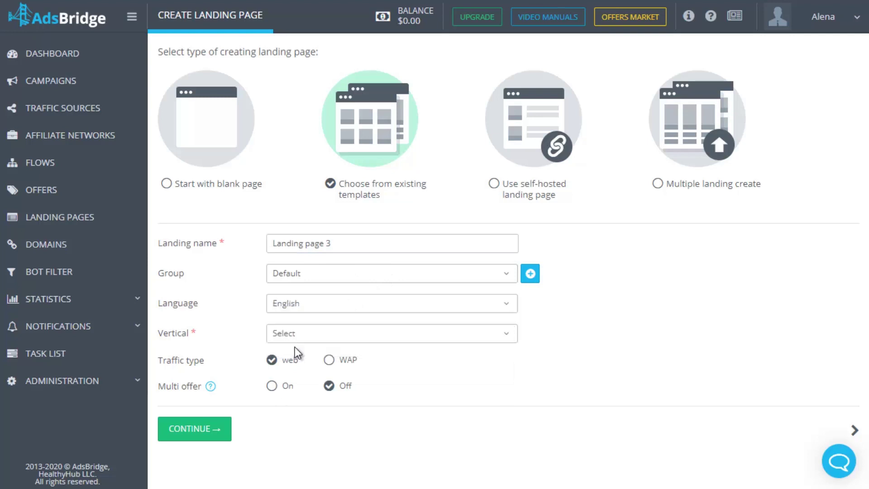
{"action": "left_click", "coordinate": [297, 335]}
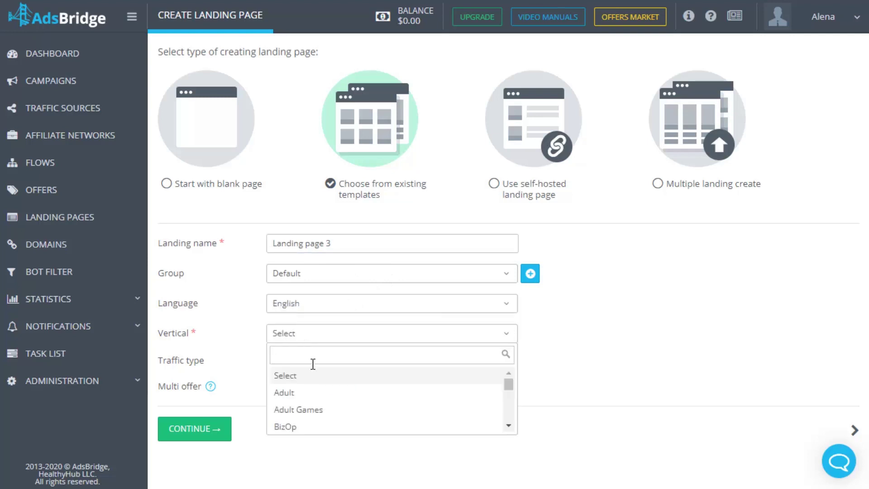
{"action": "scroll", "coordinate": [328, 407], "scroll_direction": "down", "scroll_amount": 4}
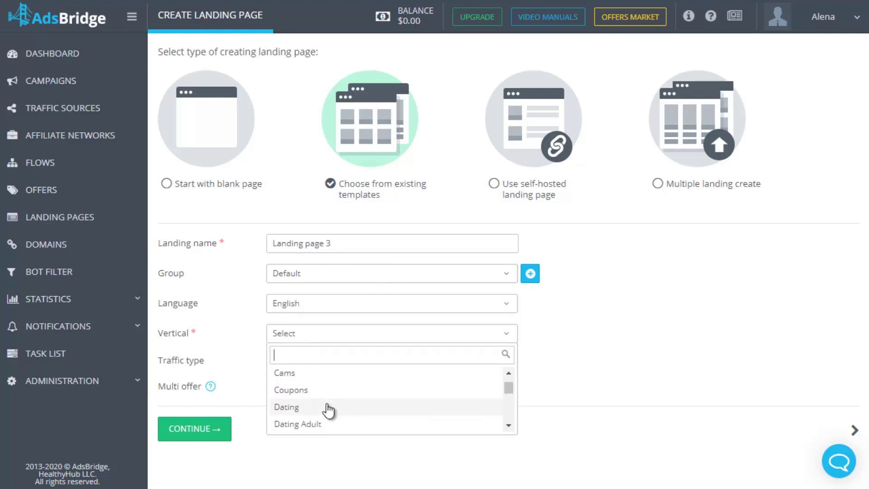
{"action": "scroll", "coordinate": [328, 409], "scroll_direction": "down", "scroll_amount": 3}
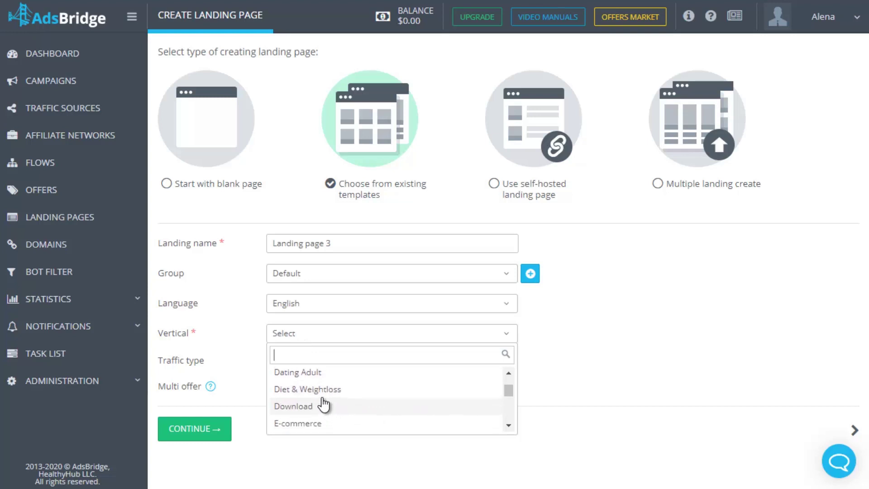
{"action": "left_click", "coordinate": [310, 423]}
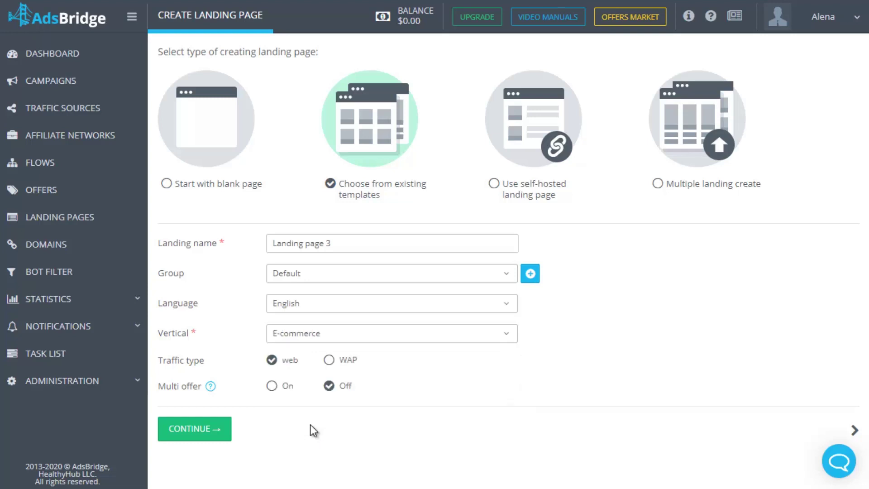
{"action": "left_click", "coordinate": [339, 364]}
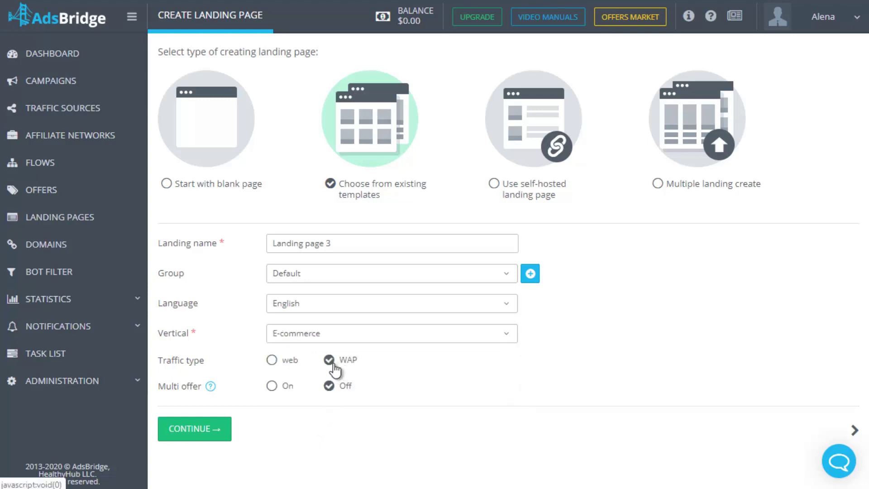
{"action": "left_click", "coordinate": [191, 430]}
Step: Filter the template gallery by vertical and choose the Clinic Name template
{"action": "scroll", "coordinate": [191, 430], "scroll_direction": "down", "scroll_amount": 2}
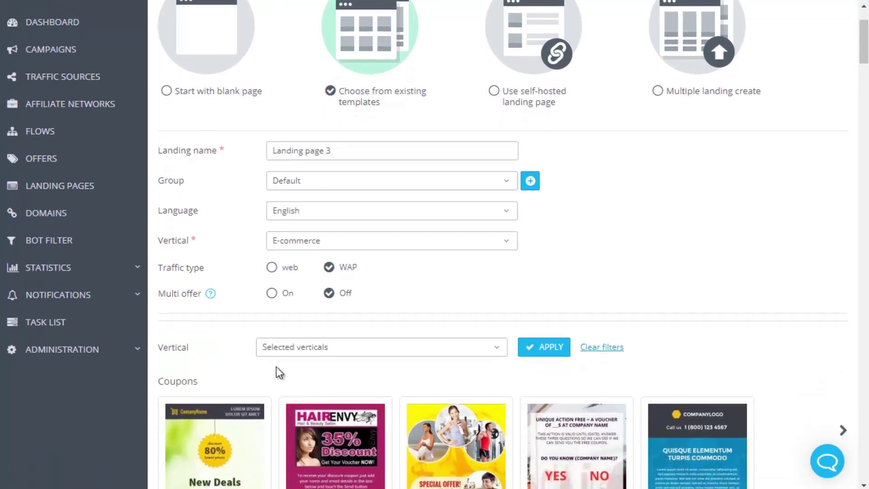
{"action": "left_click", "coordinate": [305, 347]}
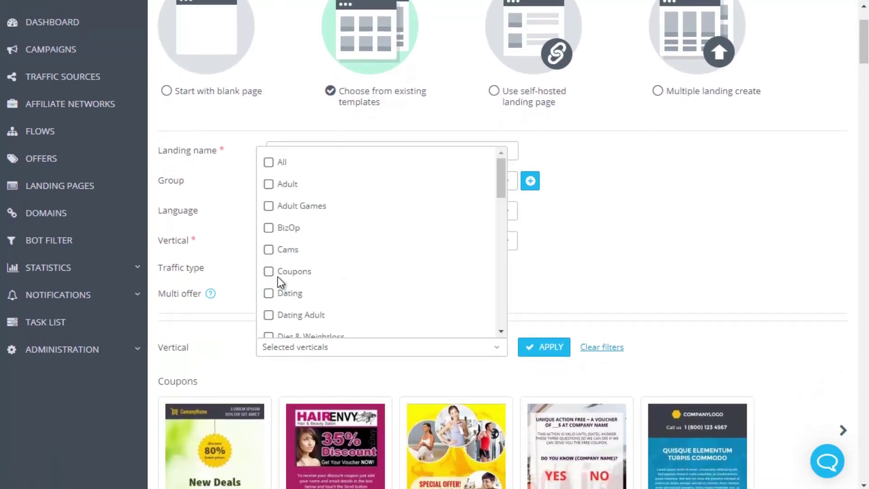
{"action": "left_click", "coordinate": [526, 347]}
{"action": "scroll", "coordinate": [529, 355], "scroll_direction": "down", "scroll_amount": 1}
{"action": "scroll", "coordinate": [528, 355], "scroll_direction": "down", "scroll_amount": 10}
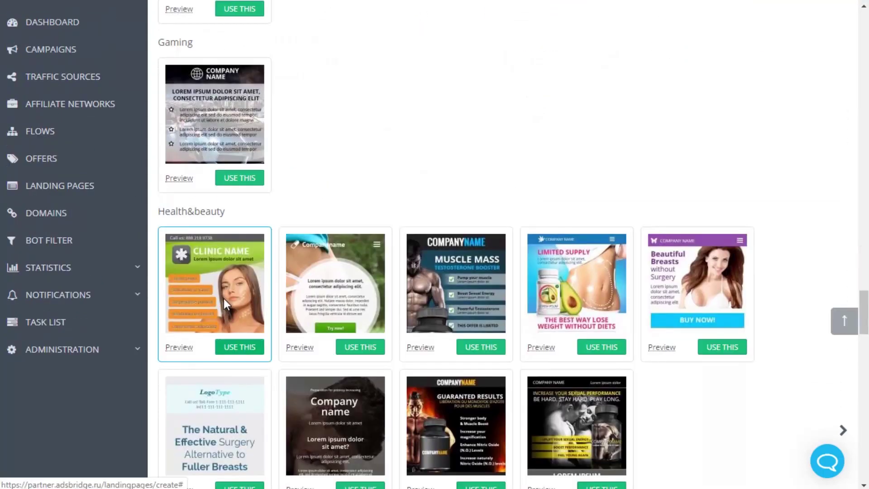
{"action": "left_click", "coordinate": [245, 351]}
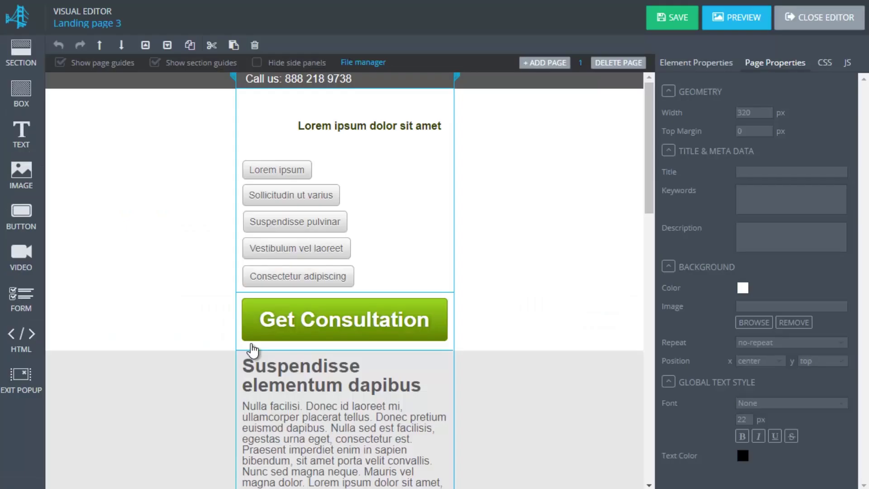
Step: Preview the clinic page full-window, then save Landing page 3 and dismiss the confirmation
{"action": "left_click", "coordinate": [754, 14]}
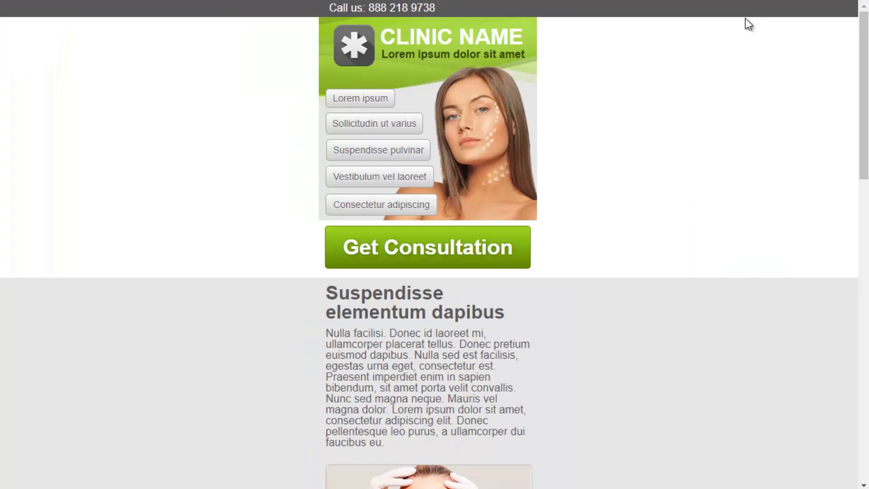
{"action": "scroll", "coordinate": [461, 197], "scroll_direction": "down", "scroll_amount": 6}
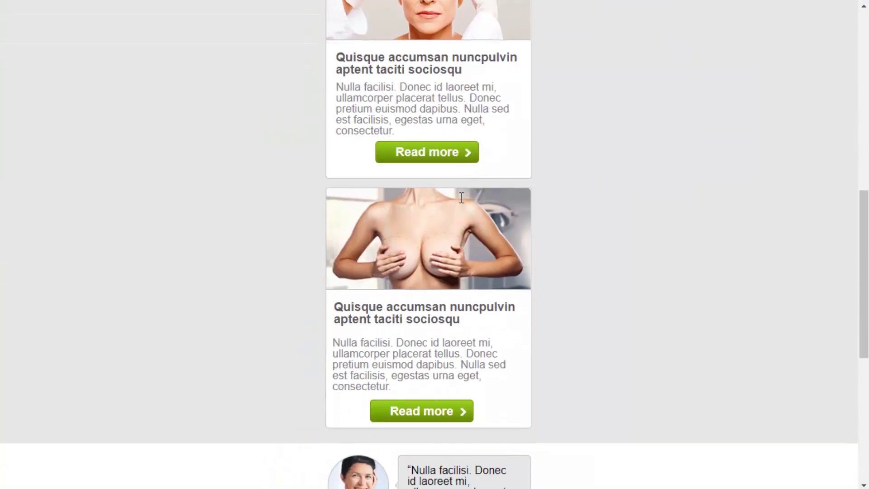
{"action": "scroll", "coordinate": [459, 195], "scroll_direction": "up", "scroll_amount": 6}
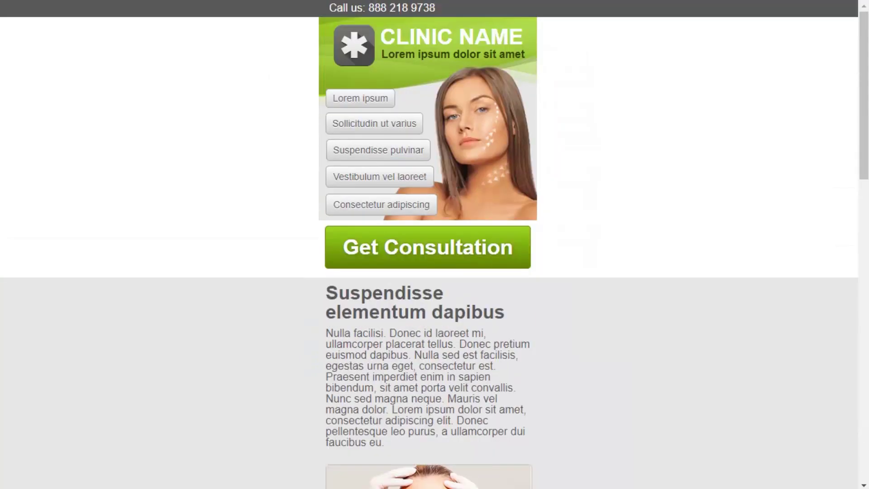
{"action": "key", "text": "Escape"}
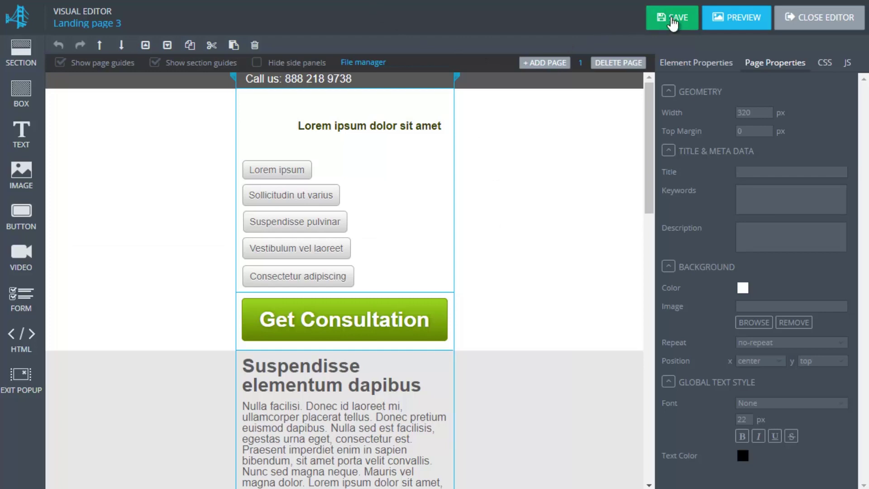
{"action": "left_click", "coordinate": [673, 20]}
{"action": "left_click", "coordinate": [563, 167]}
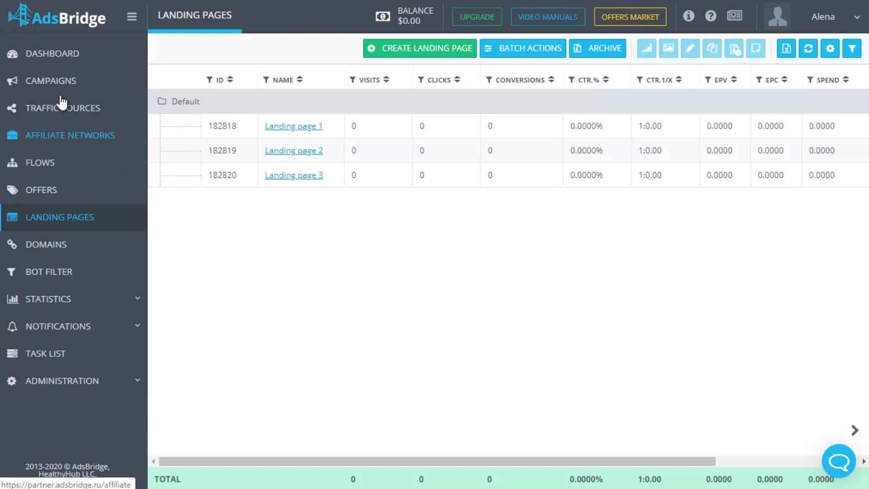
Step: Add Landing pages 1, 2 and 3 to Campaign 1's Path 1 and share traffic evenly (34/33/33%)
{"action": "left_click", "coordinate": [48, 84]}
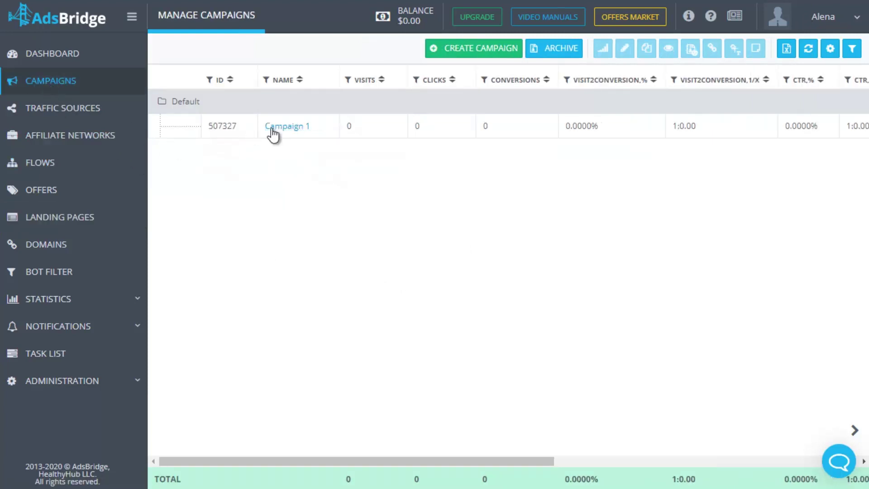
{"action": "left_click", "coordinate": [274, 126]}
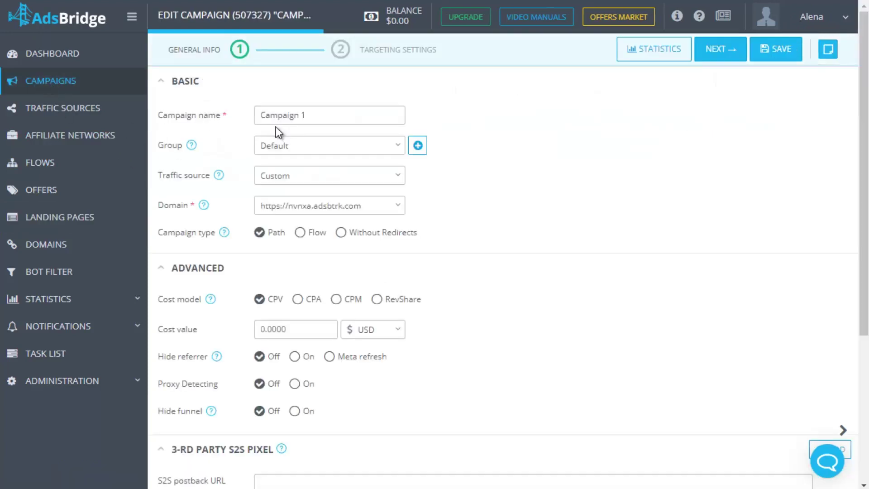
{"action": "left_click", "coordinate": [359, 60]}
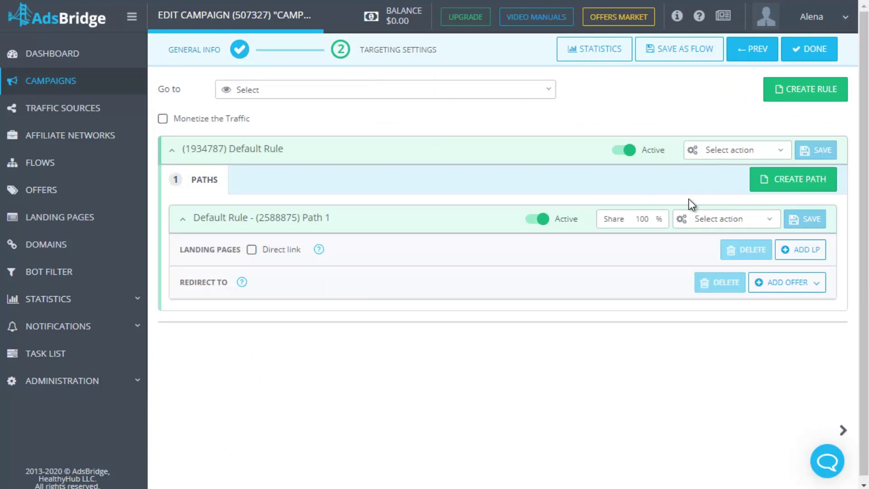
{"action": "left_click", "coordinate": [807, 255]}
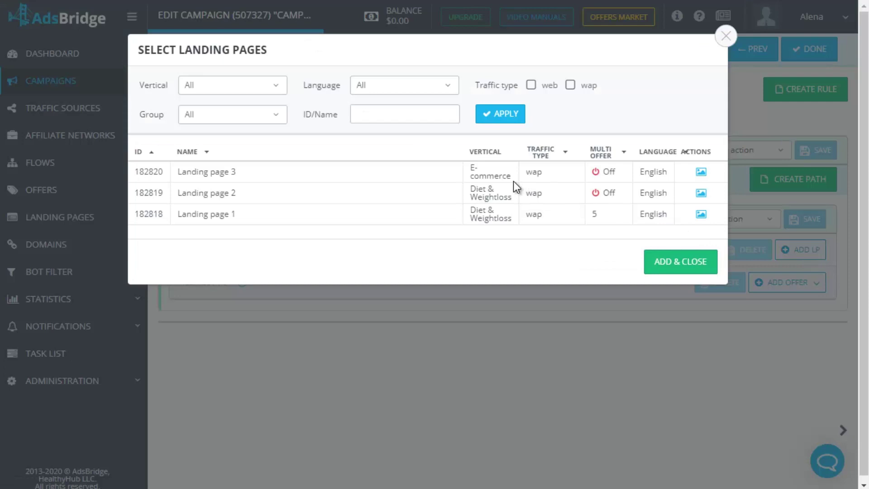
{"action": "left_click", "coordinate": [513, 181]}
{"action": "left_click", "coordinate": [500, 194]}
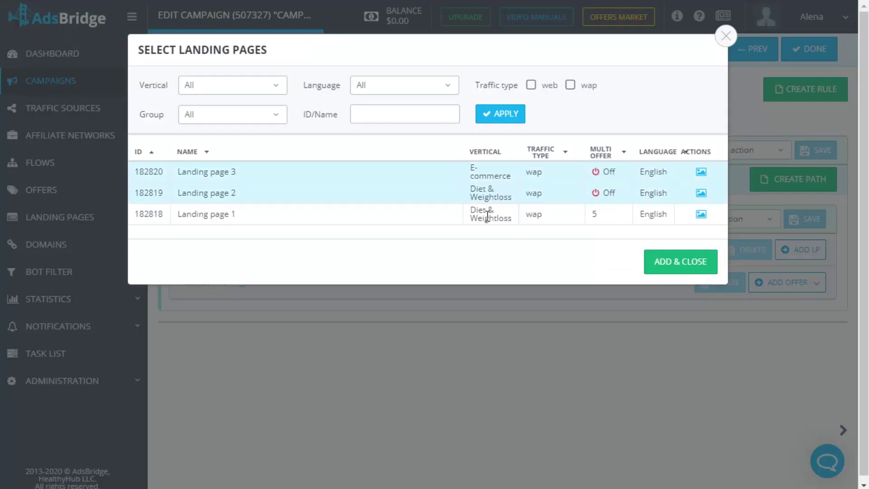
{"action": "left_click", "coordinate": [488, 216]}
{"action": "left_click", "coordinate": [660, 260]}
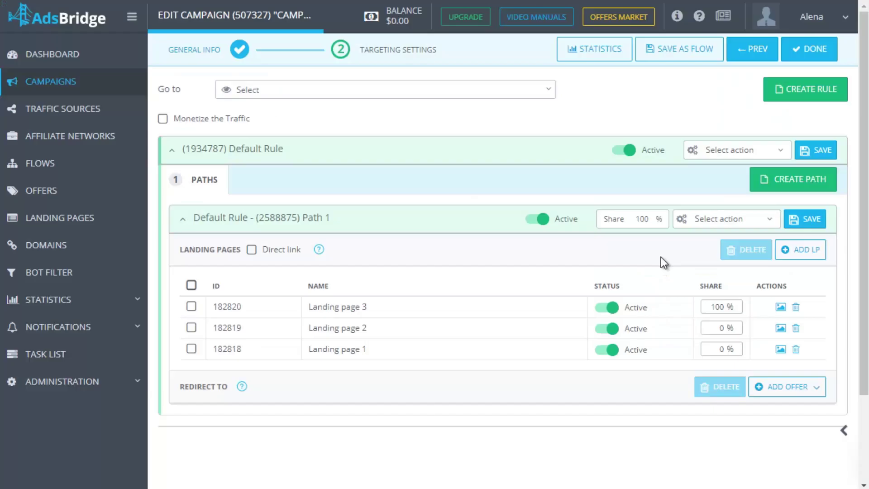
{"action": "left_click", "coordinate": [712, 292]}
Step: Add the Slim Shape EU and Offer Lucky offers to Path 1, split 50/50
{"action": "left_click", "coordinate": [757, 384]}
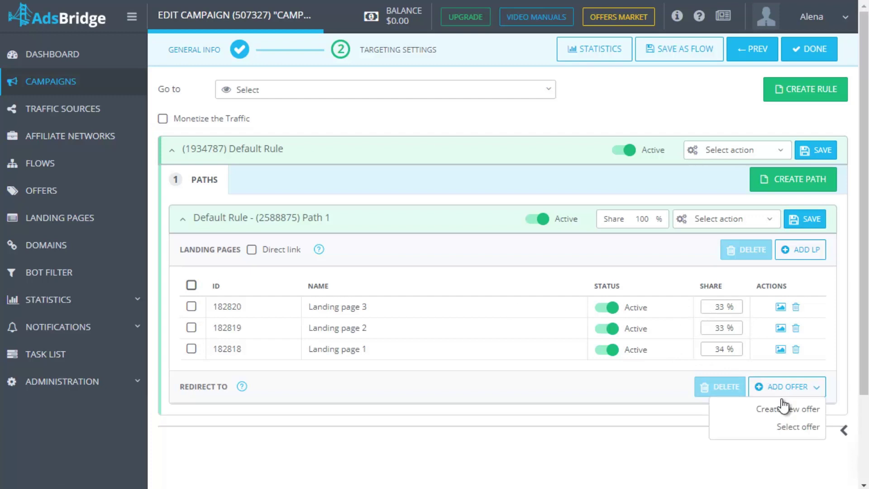
{"action": "left_click", "coordinate": [791, 429]}
{"action": "scroll", "coordinate": [537, 364], "scroll_direction": "down", "scroll_amount": 1}
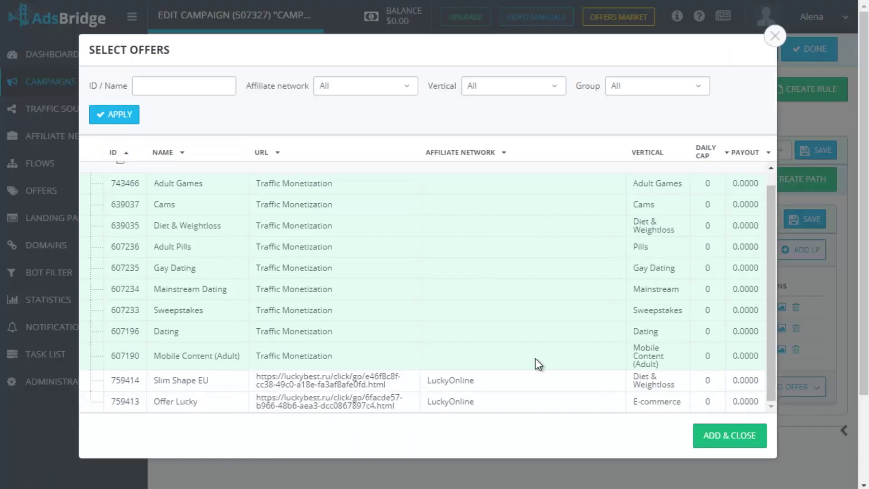
{"action": "left_click", "coordinate": [464, 385]}
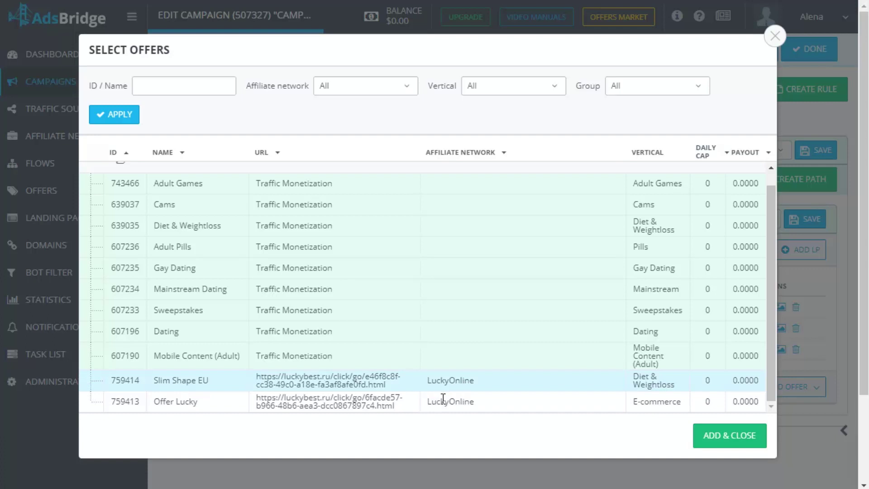
{"action": "left_click", "coordinate": [442, 401]}
{"action": "left_click", "coordinate": [723, 436]}
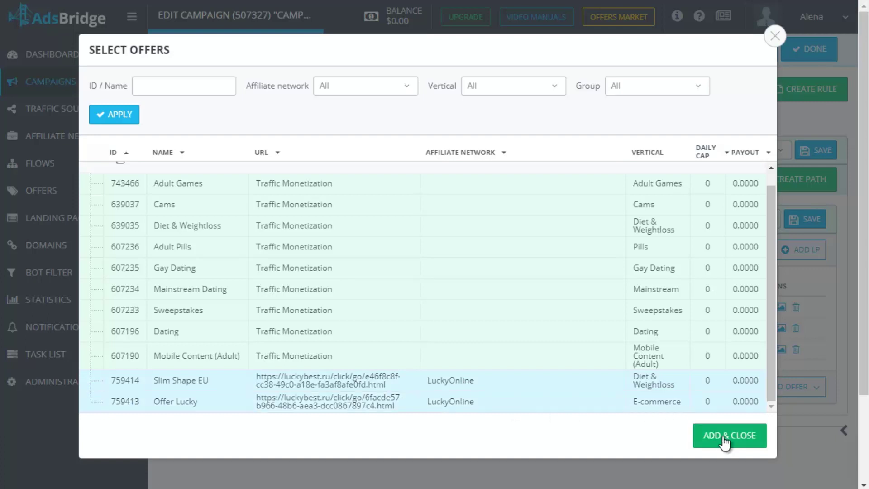
{"action": "scroll", "coordinate": [723, 436], "scroll_direction": "down", "scroll_amount": 2}
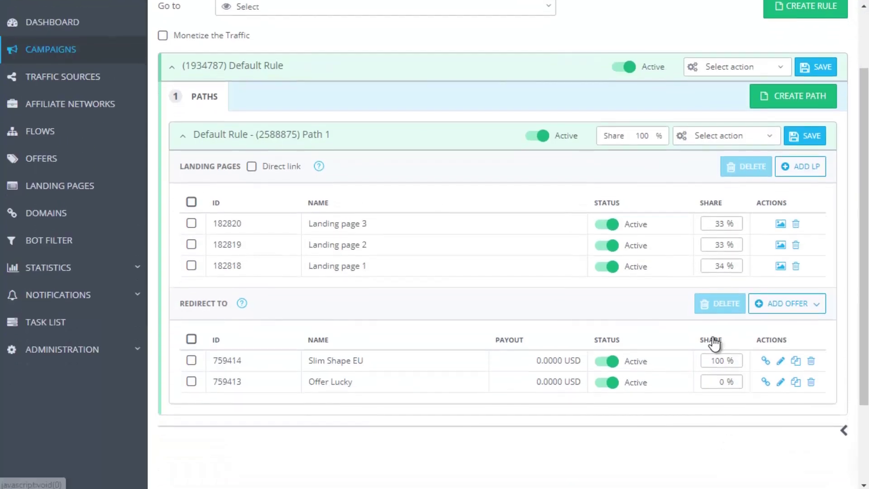
{"action": "left_click", "coordinate": [714, 341]}
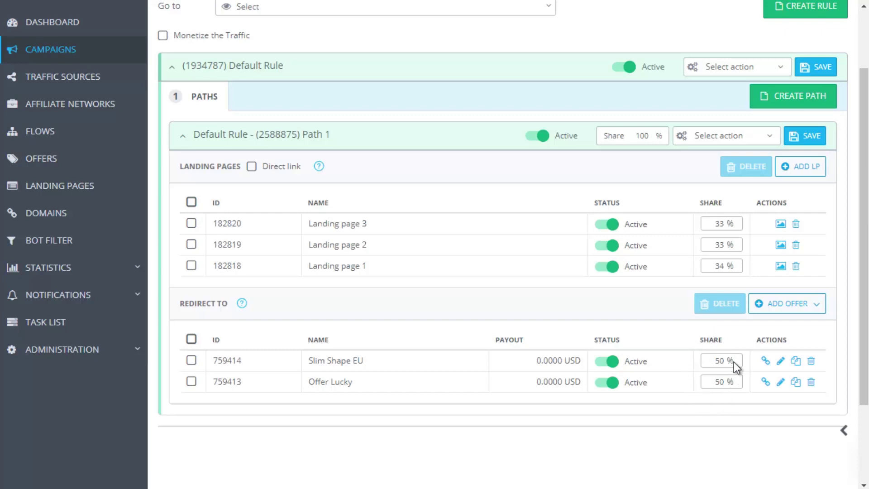
{"action": "scroll", "coordinate": [707, 325], "scroll_direction": "up", "scroll_amount": 2}
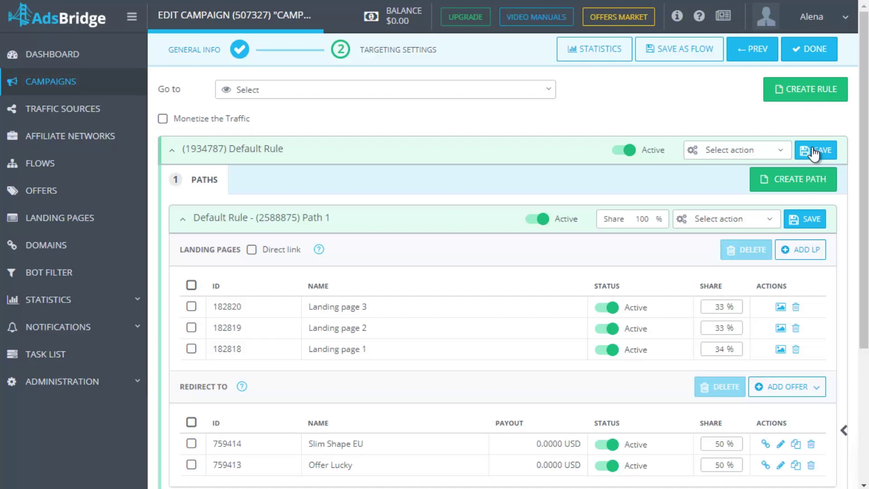
Step: Save the Default Rule and apply path auto optimization: 100 conversions, 500 clicks, per Day, UTC -06:00
{"action": "left_click", "coordinate": [813, 152]}
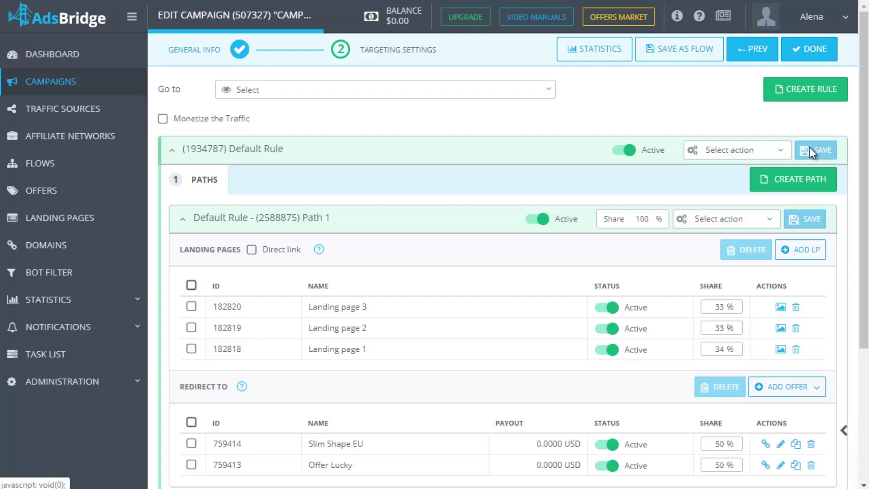
{"action": "left_click", "coordinate": [758, 149]}
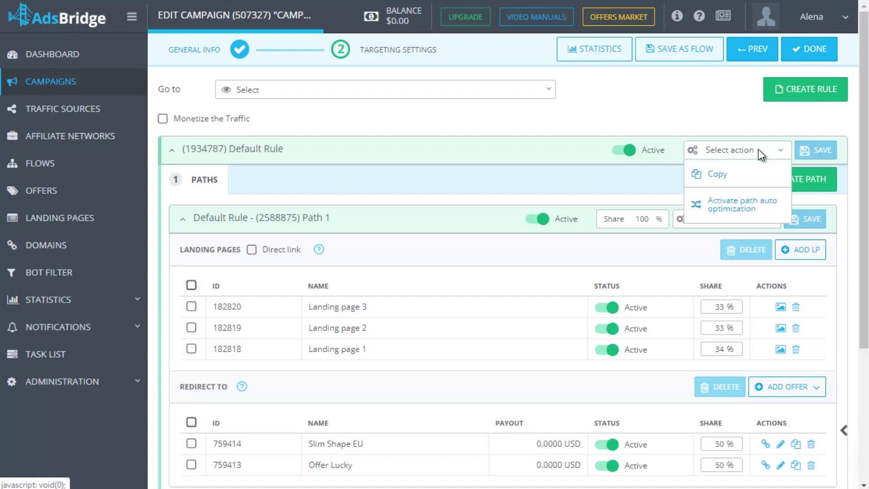
{"action": "left_click", "coordinate": [742, 203]}
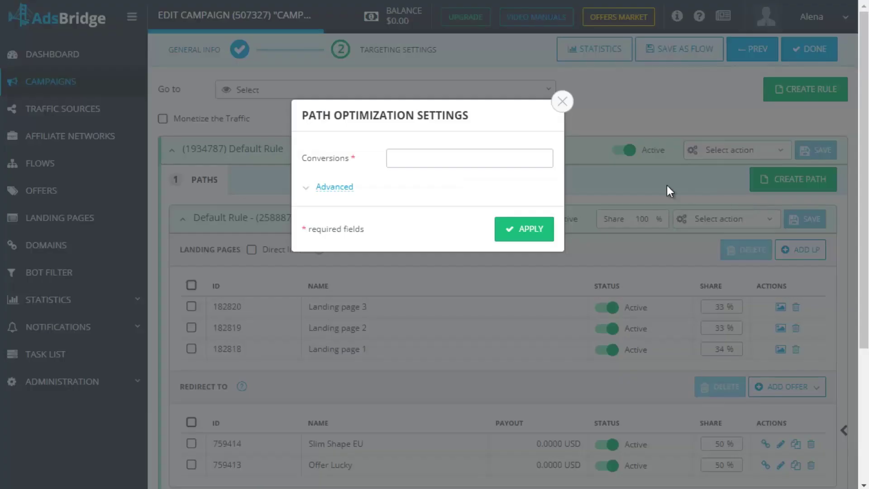
{"action": "left_click", "coordinate": [467, 155]}
{"action": "type", "text": "100"}
{"action": "left_click", "coordinate": [350, 193]}
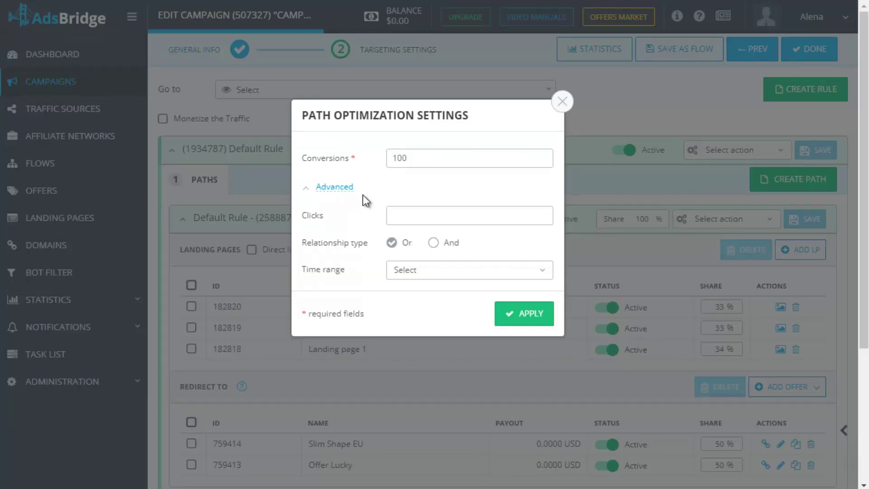
{"action": "left_click", "coordinate": [407, 211]}
{"action": "type", "text": "500"}
{"action": "left_click", "coordinate": [428, 275]}
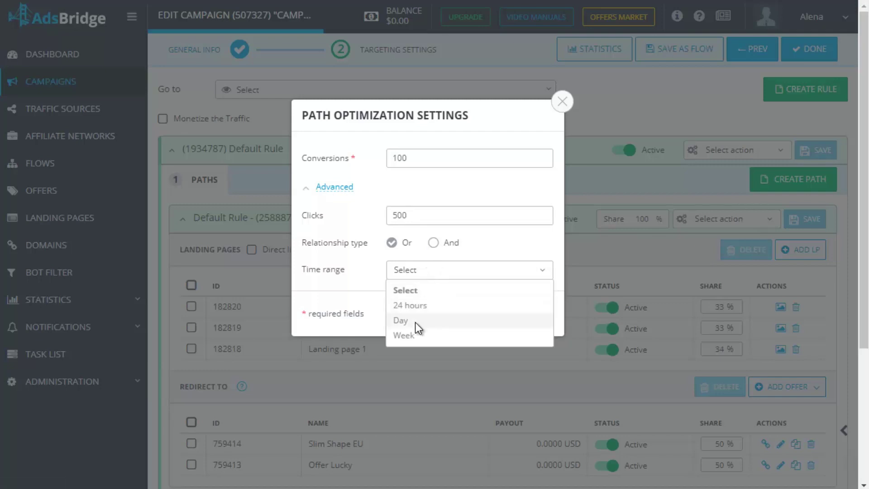
{"action": "left_click", "coordinate": [414, 321]}
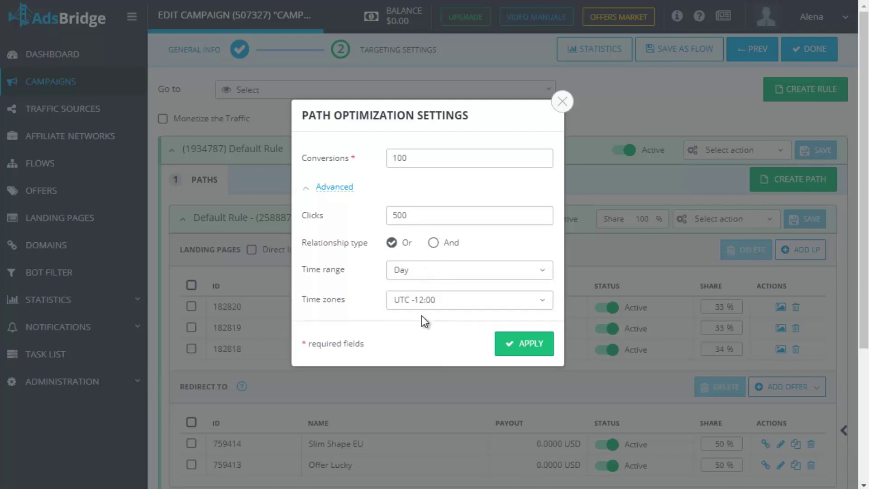
{"action": "left_click", "coordinate": [437, 301]}
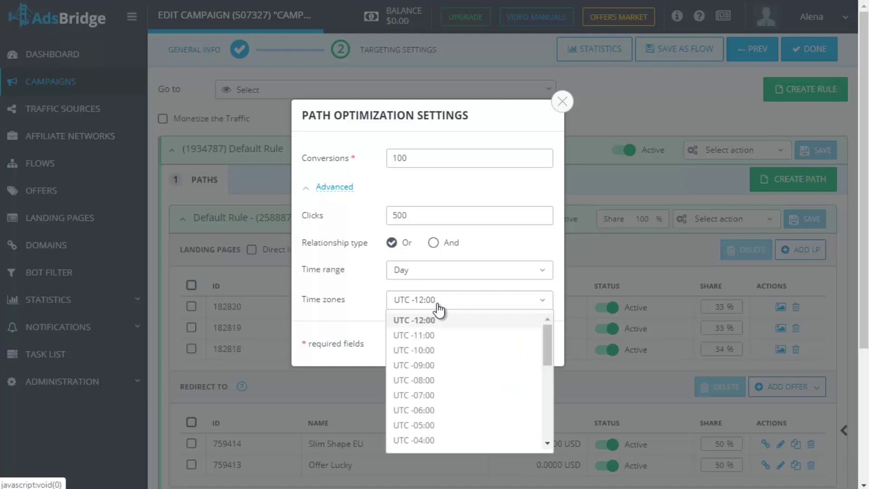
{"action": "left_click", "coordinate": [437, 409]}
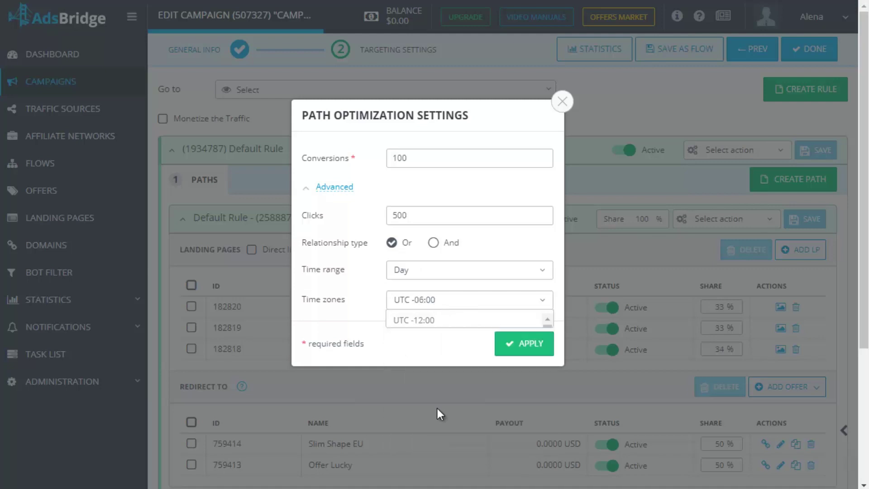
{"action": "left_click", "coordinate": [513, 349]}
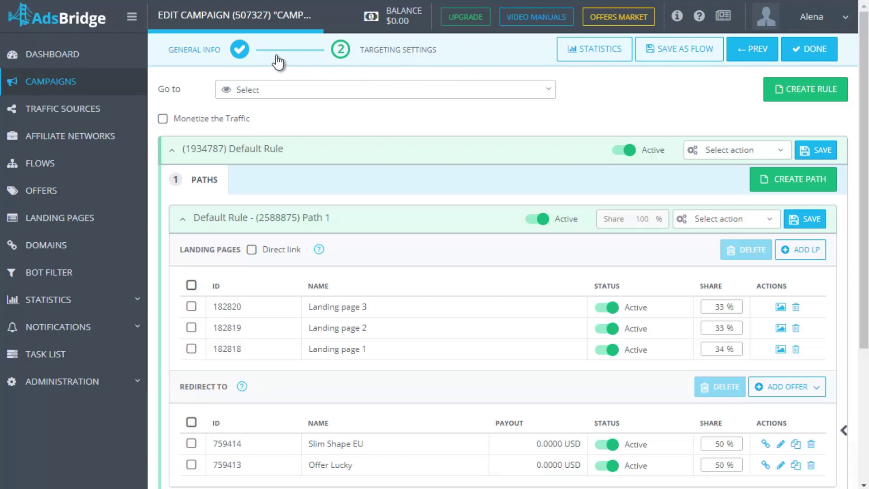
Step: Create Rule 1 below the Default Rule and open its condition's Select parameter list
{"action": "left_click", "coordinate": [240, 50]}
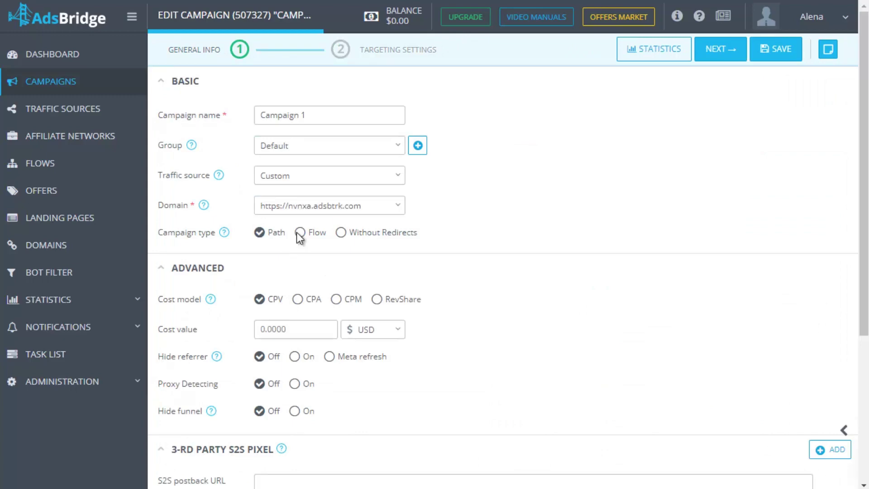
{"action": "left_click", "coordinate": [342, 50]}
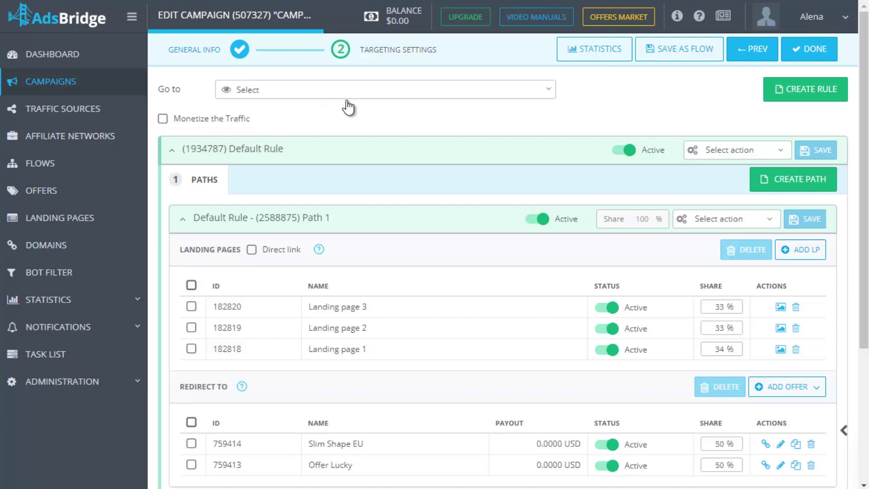
{"action": "left_click", "coordinate": [789, 102]}
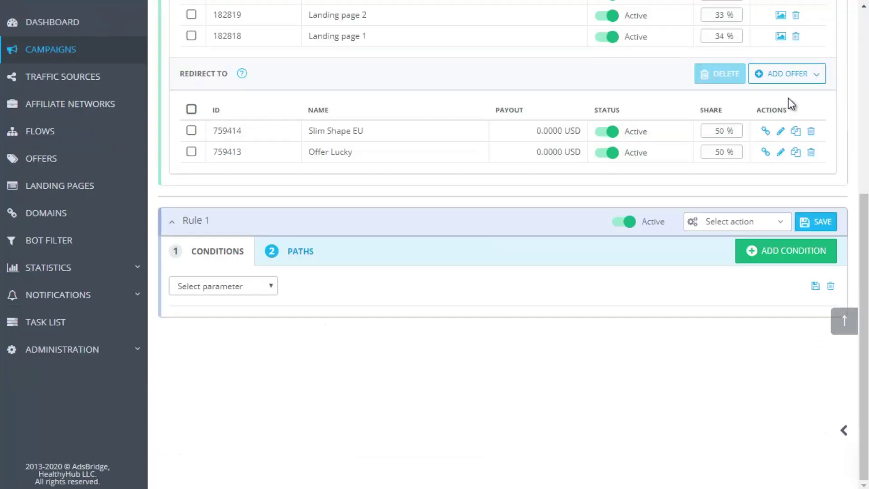
{"action": "left_click", "coordinate": [265, 291]}
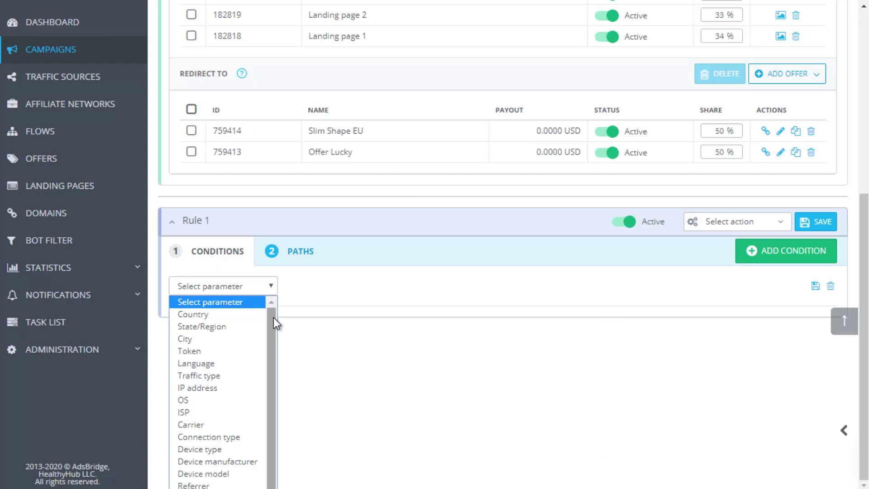
{"action": "mouse_move", "coordinate": [273, 316]}
{"action": "left_mouse_down"}
{"action": "mouse_move", "coordinate": [273, 336]}
{"action": "mouse_move", "coordinate": [270, 310]}
{"action": "left_mouse_up"}
{"action": "left_click", "coordinate": [332, 306]}
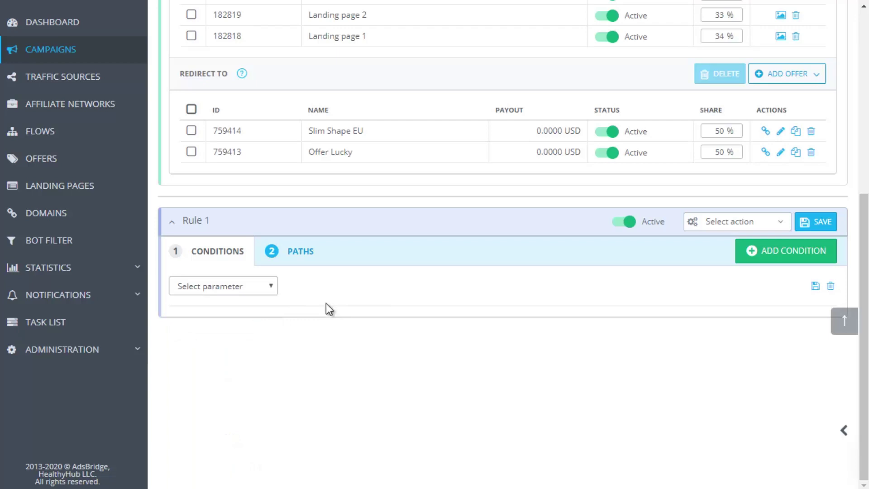
{"action": "left_click", "coordinate": [243, 286]}
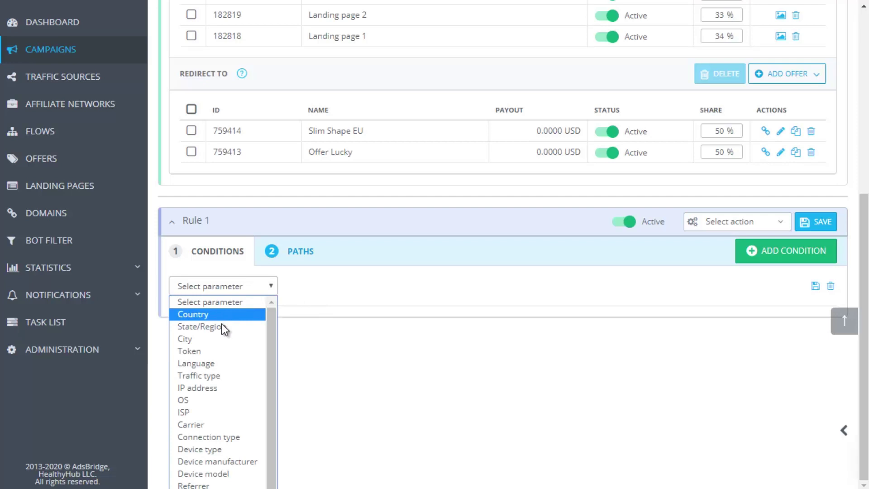
Step: Set Rule 1's condition to Token, keeping Custom source and the 'is equal to' comparison
{"action": "left_click", "coordinate": [207, 354]}
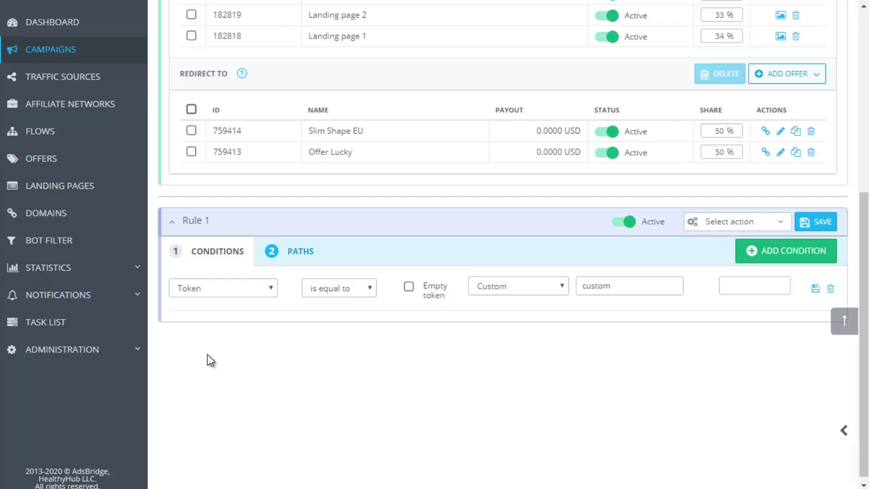
{"action": "left_click", "coordinate": [421, 292]}
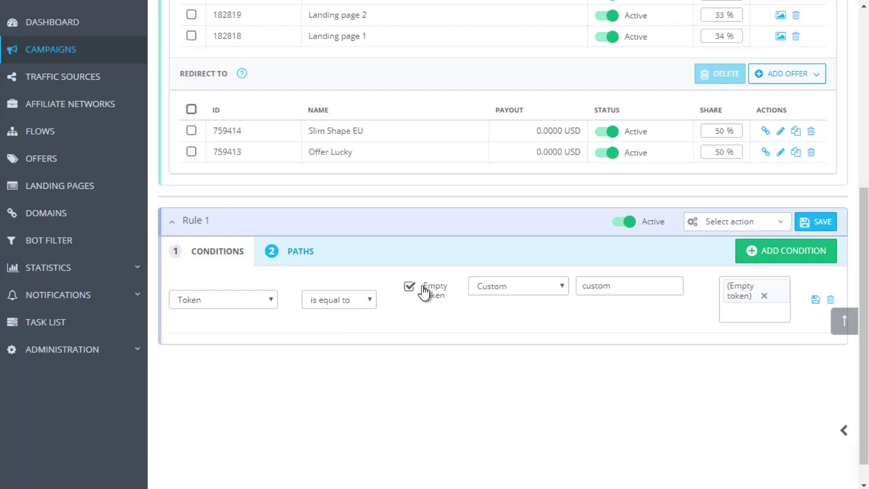
{"action": "left_click", "coordinate": [540, 299]}
{"action": "left_click", "coordinate": [539, 300]}
{"action": "left_click", "coordinate": [354, 302]}
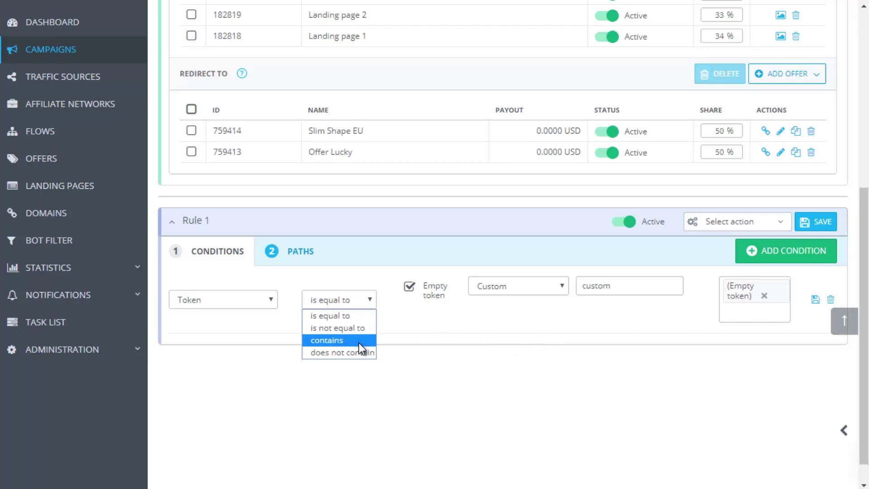
{"action": "left_click", "coordinate": [406, 321]}
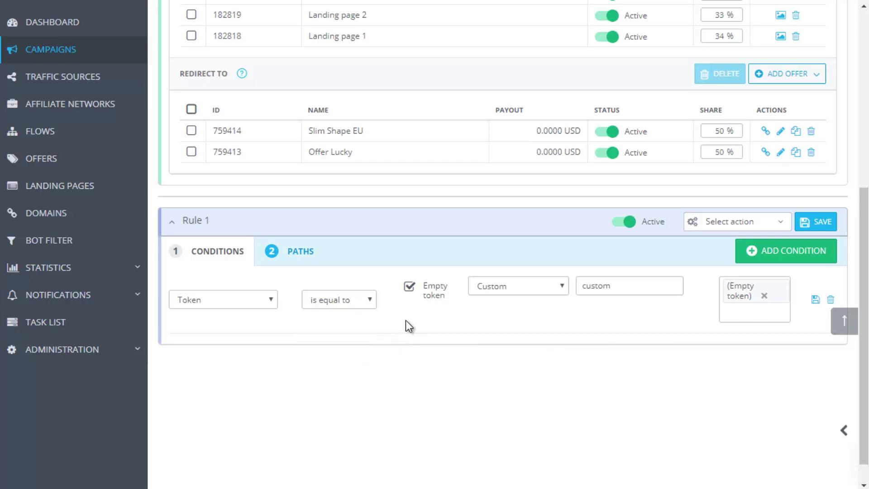
Step: Turn off Empty token and enter 'google' as the token value, replacing the mistaken 'goog'
{"action": "left_click", "coordinate": [424, 295]}
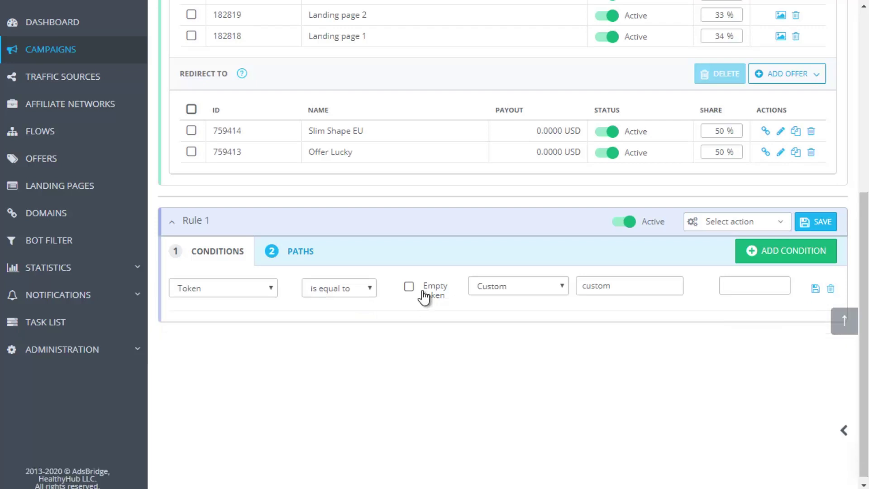
{"action": "left_click", "coordinate": [728, 284]}
{"action": "type", "text": "goog"}
{"action": "key", "text": "Return"}
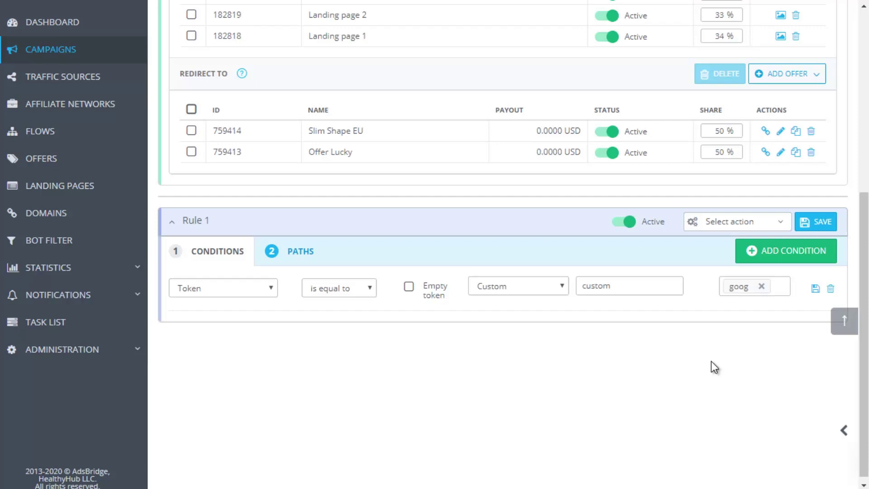
{"action": "left_click", "coordinate": [761, 286]}
{"action": "type", "text": "google"}
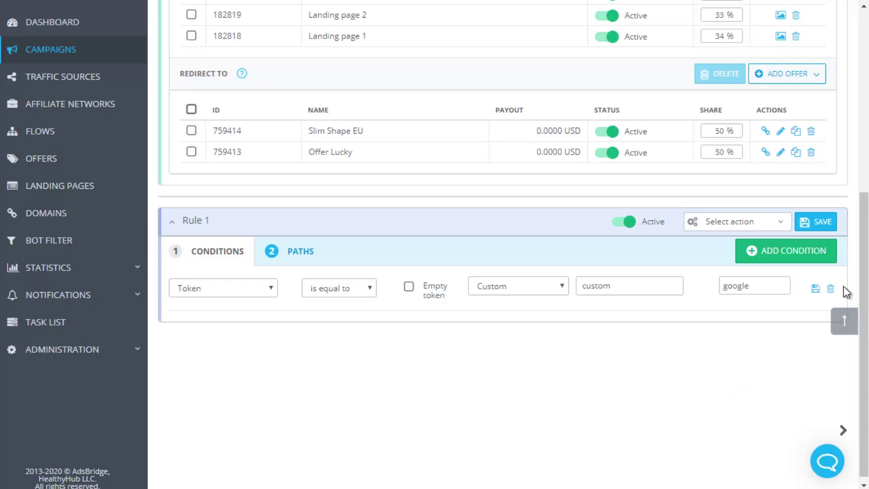
Step: Delete the Token condition and add a Country condition set to United States
{"action": "left_click", "coordinate": [831, 289]}
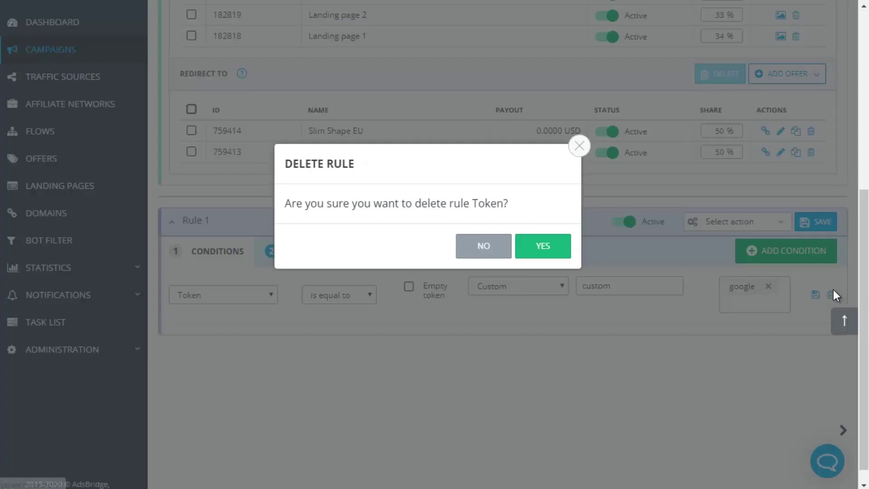
{"action": "left_click", "coordinate": [559, 247]}
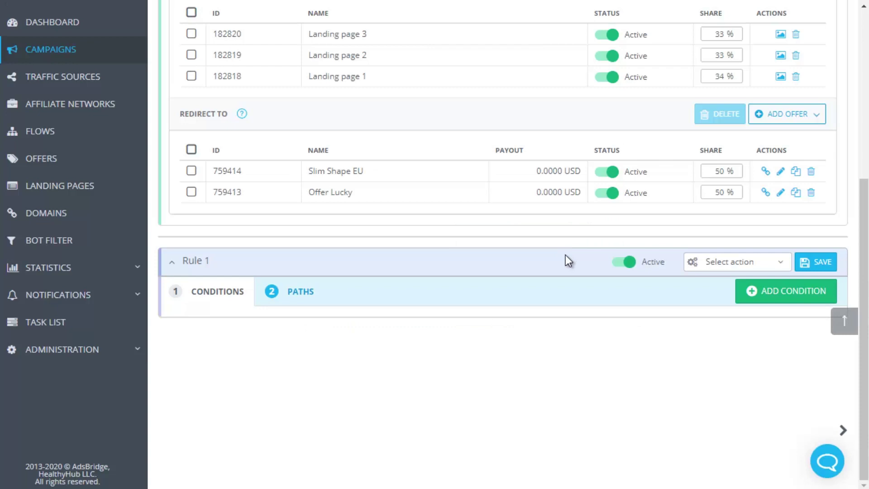
{"action": "left_click", "coordinate": [760, 291]}
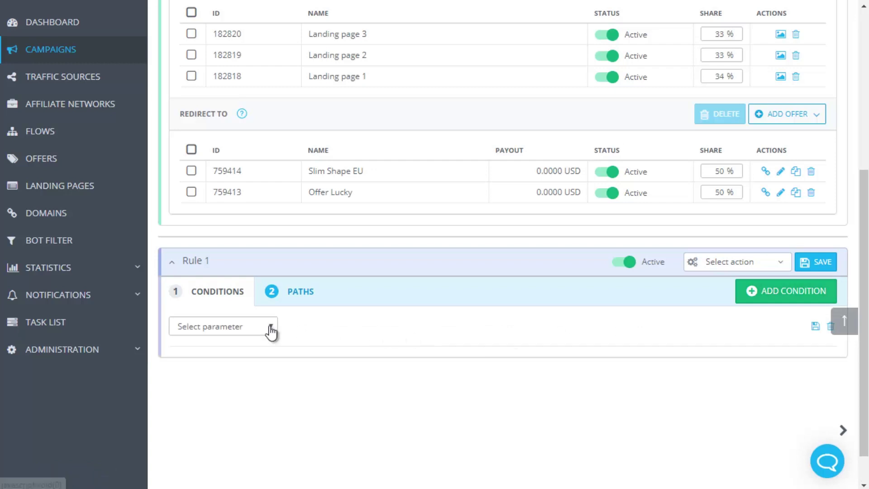
{"action": "left_click", "coordinate": [271, 327]}
{"action": "left_click", "coordinate": [237, 354]}
{"action": "left_click", "coordinate": [436, 328]}
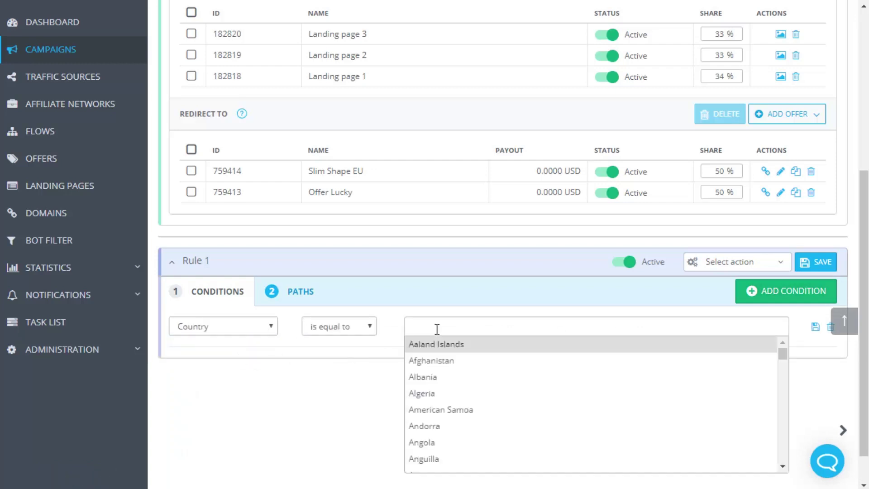
{"action": "type", "text": "usa"}
{"action": "key", "text": "BackSpace"}
{"action": "key", "text": "BackSpace"}
{"action": "key", "text": "BackSpace"}
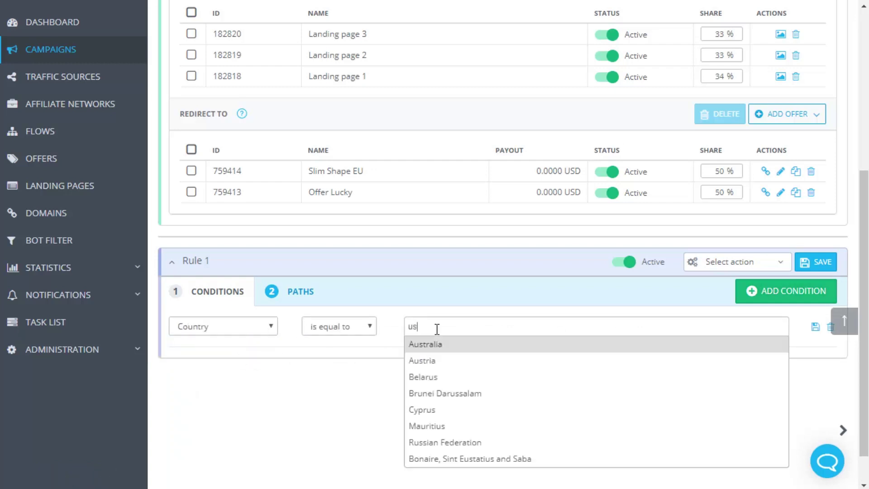
{"action": "type", "text": "un"}
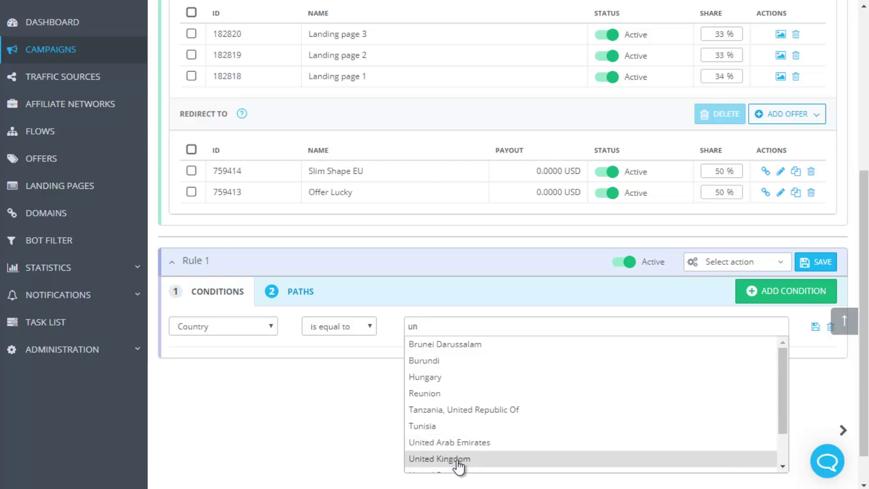
{"action": "scroll", "coordinate": [470, 435], "scroll_direction": "down", "scroll_amount": 1}
{"action": "left_click", "coordinate": [471, 435]}
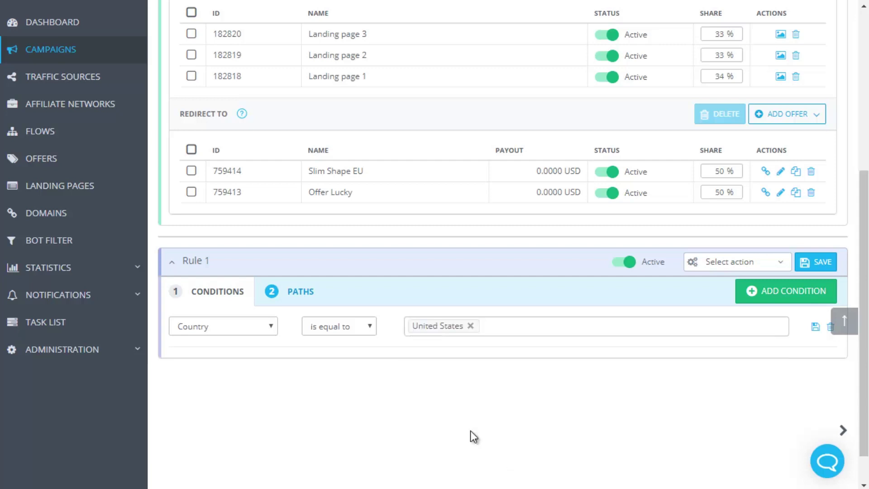
Step: Add a Browser condition for Any Chrome and a Traffic type condition for WAP
{"action": "left_click", "coordinate": [788, 291]}
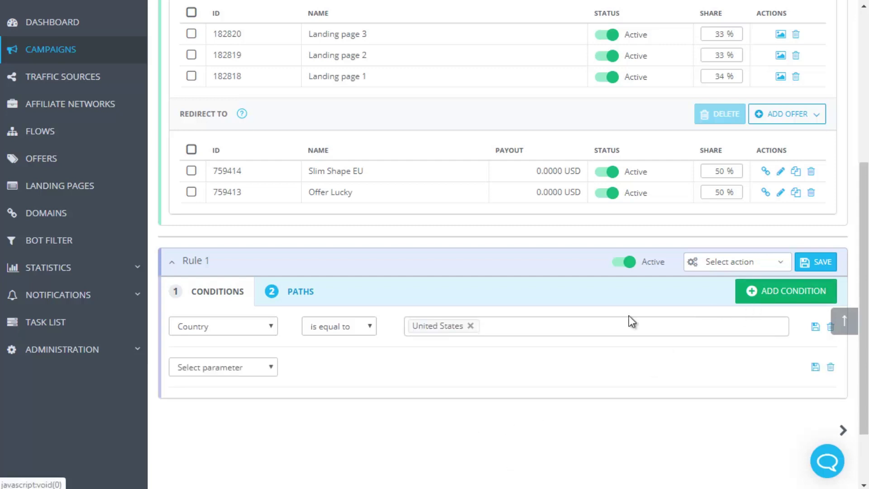
{"action": "left_click", "coordinate": [244, 373]}
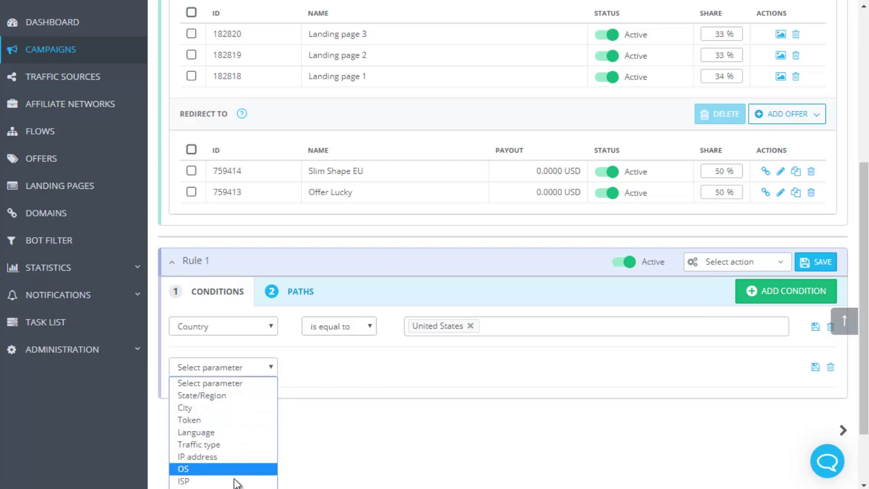
{"action": "left_click", "coordinate": [195, 488]}
{"action": "left_click", "coordinate": [450, 367]}
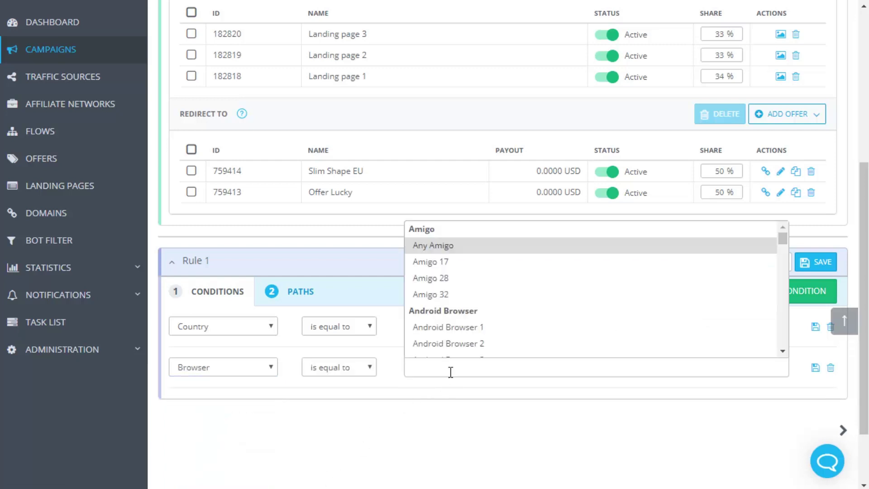
{"action": "type", "text": "ch"}
{"action": "left_click", "coordinate": [432, 245]}
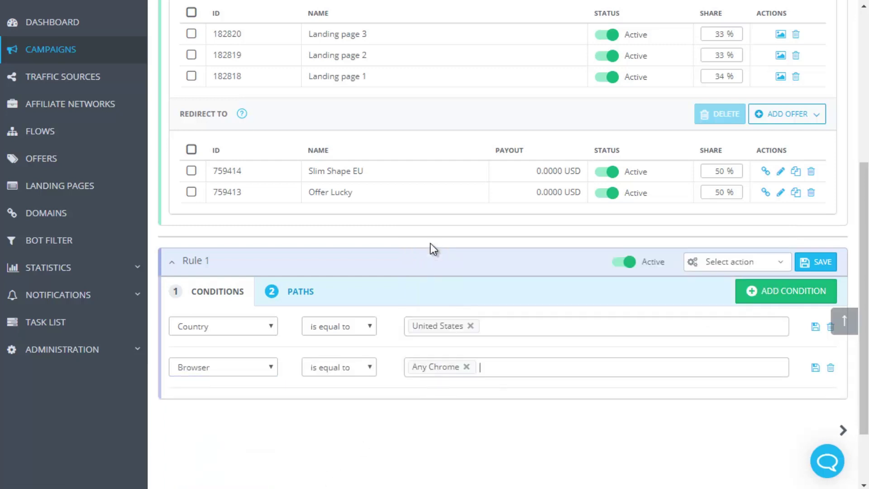
{"action": "left_click", "coordinate": [758, 291]}
{"action": "left_click", "coordinate": [232, 410]}
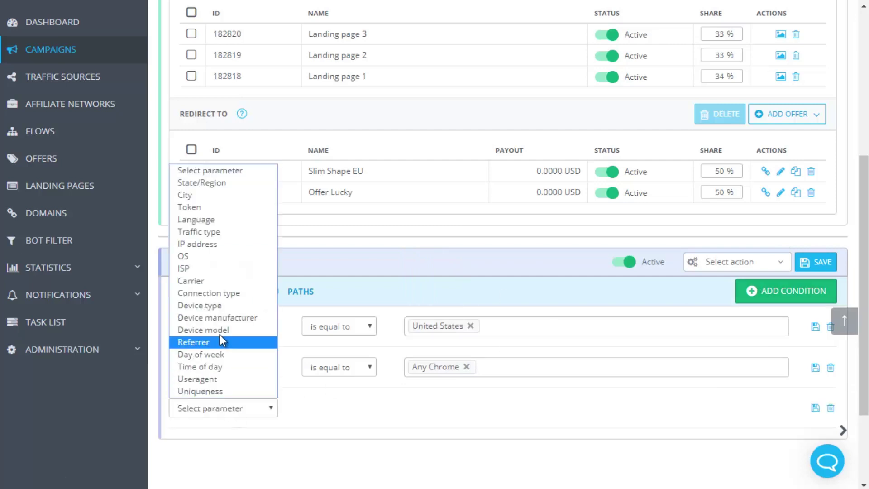
{"action": "left_click", "coordinate": [214, 234]}
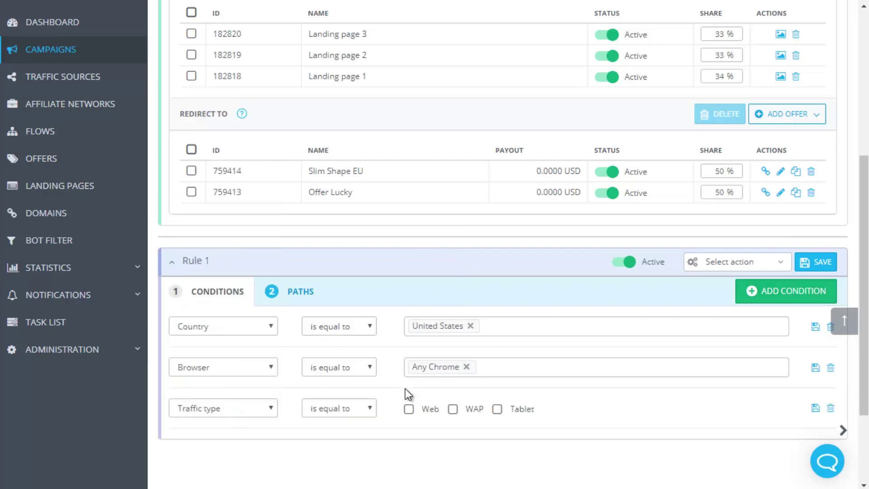
{"action": "left_click", "coordinate": [454, 412]}
Step: Save Rule 1 so it is renamed US/WAP/Chrome
{"action": "scroll", "coordinate": [601, 348], "scroll_direction": "up", "scroll_amount": 10}
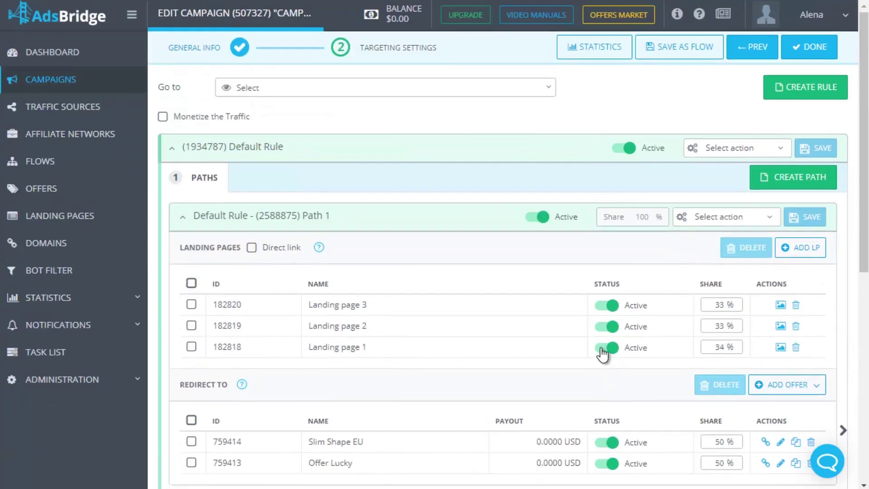
{"action": "scroll", "coordinate": [601, 348], "scroll_direction": "down", "scroll_amount": 4}
{"action": "scroll", "coordinate": [601, 349], "scroll_direction": "down", "scroll_amount": 2}
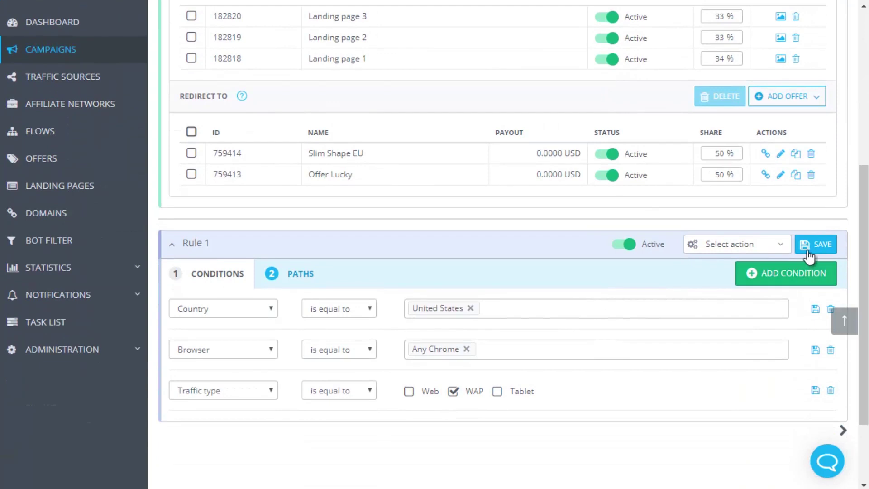
{"action": "left_click", "coordinate": [808, 251]}
Step: Make the rule's Path 1 a direct link to the Sweepstakes offer and save the rule
{"action": "scroll", "coordinate": [808, 251], "scroll_direction": "down", "scroll_amount": 2}
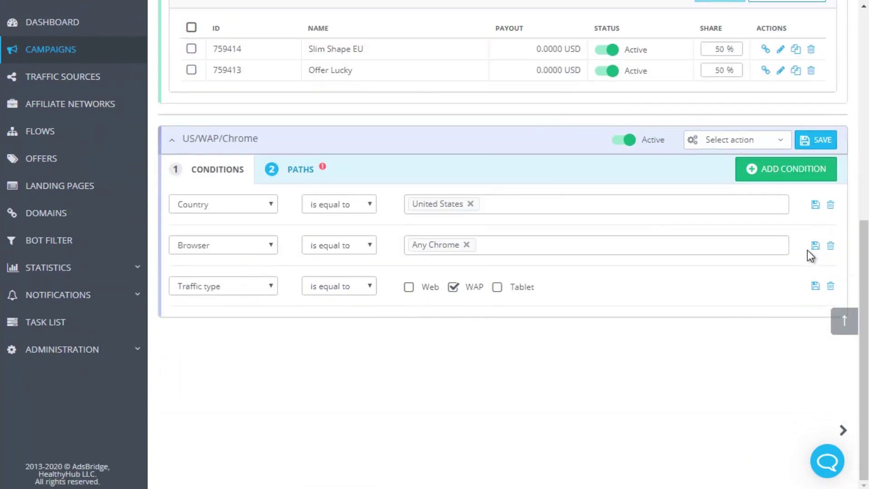
{"action": "left_click", "coordinate": [311, 178]}
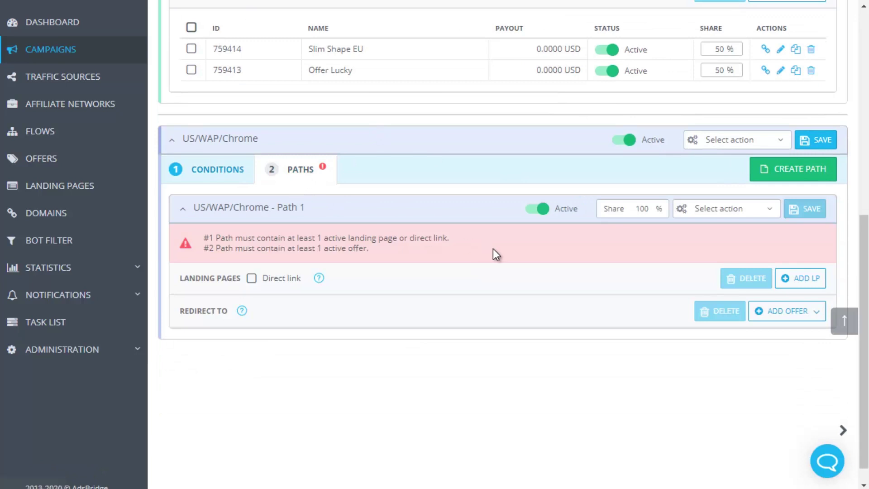
{"action": "left_click", "coordinate": [252, 278]}
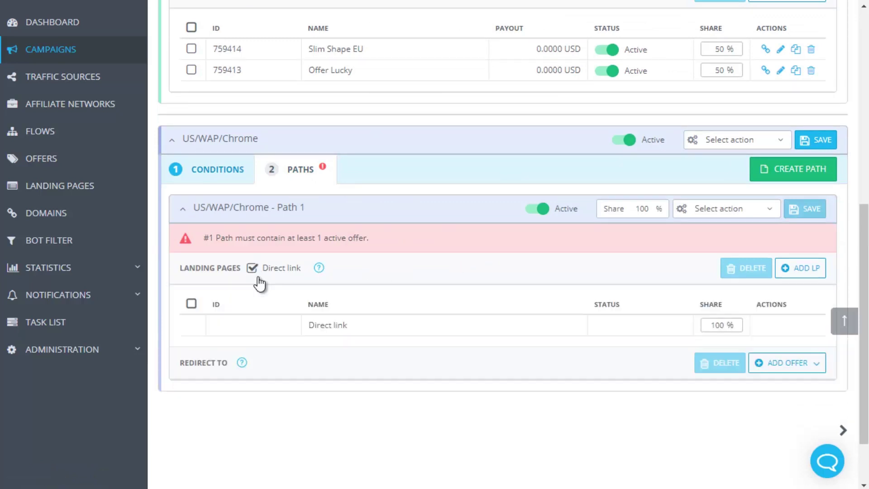
{"action": "left_click", "coordinate": [796, 369]}
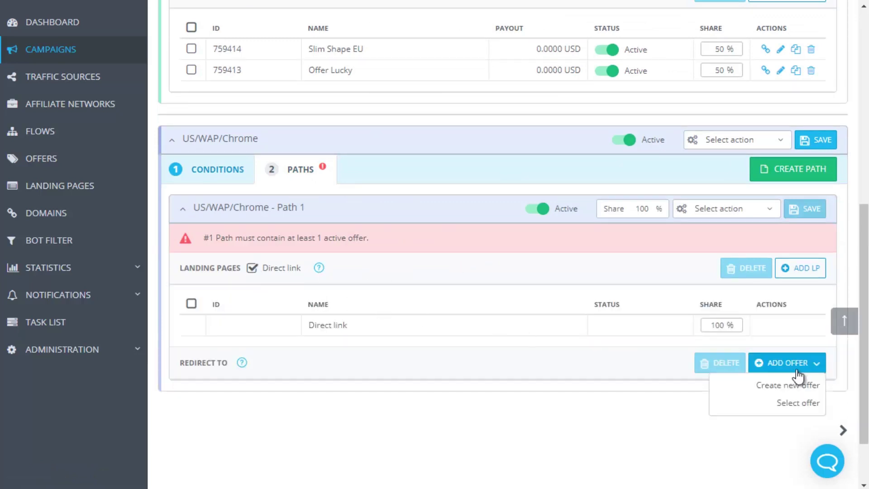
{"action": "left_click", "coordinate": [793, 403]}
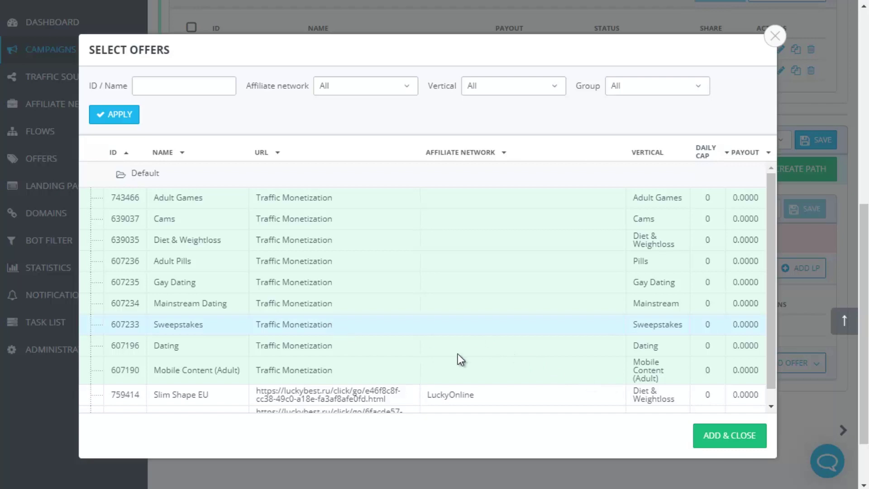
{"action": "left_click", "coordinate": [715, 434]}
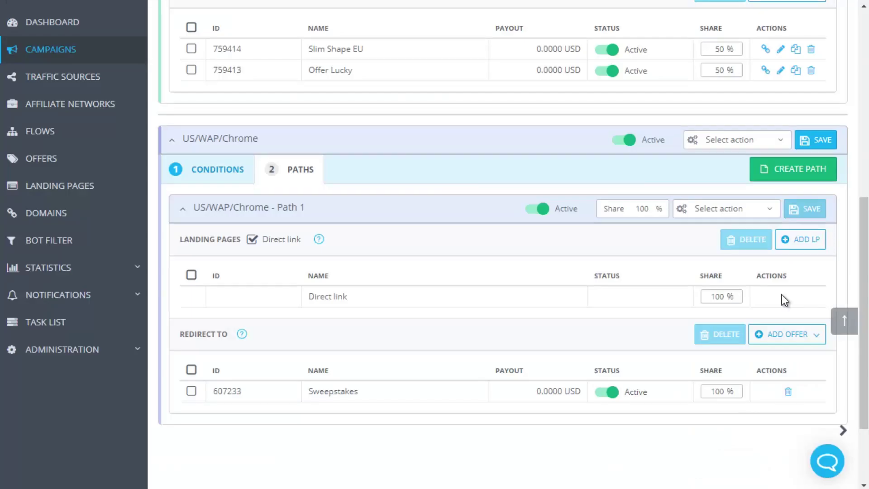
{"action": "left_click", "coordinate": [818, 141]}
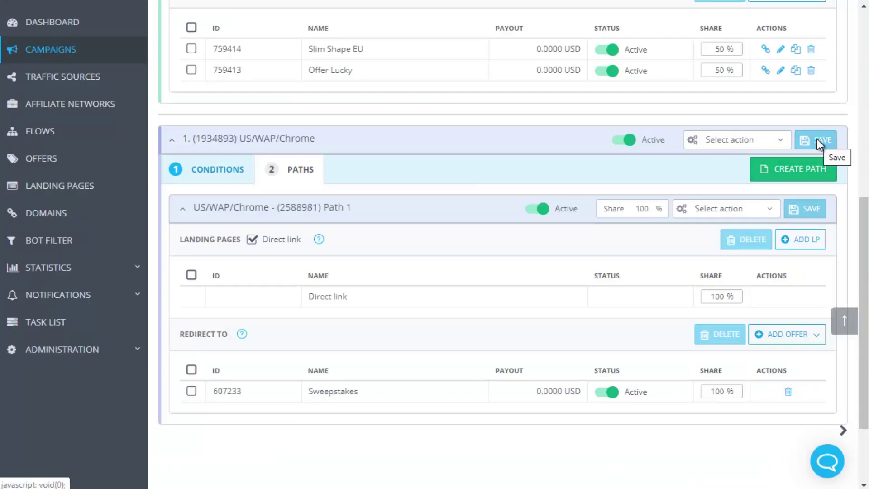
{"action": "scroll", "coordinate": [568, 109], "scroll_direction": "up", "scroll_amount": 8}
{"action": "scroll", "coordinate": [568, 109], "scroll_direction": "up", "scroll_amount": 1}
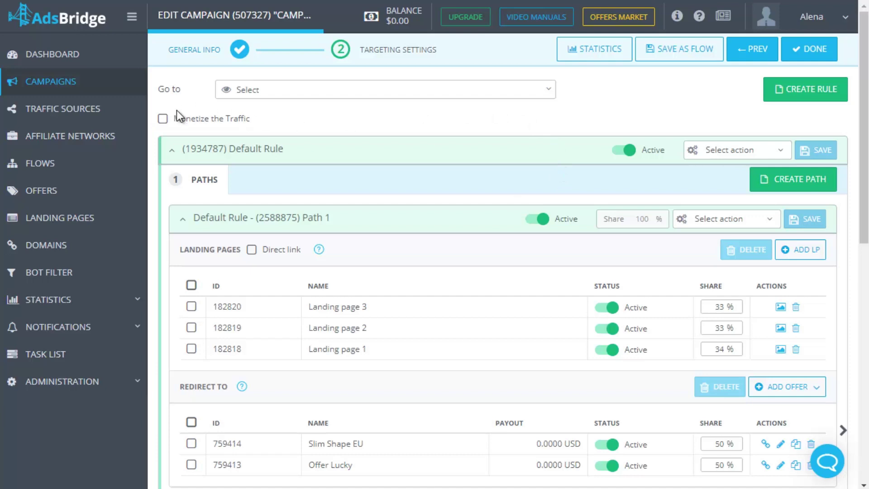
Step: Enable traffic monetization with the Diet & Weightloss vertical and finish the campaign, saving pending changes
{"action": "left_click", "coordinate": [164, 118]}
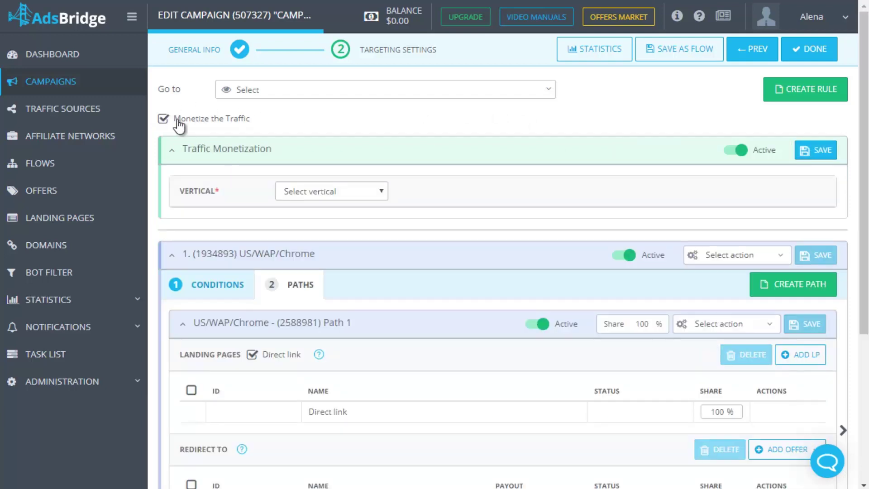
{"action": "left_click", "coordinate": [305, 192]}
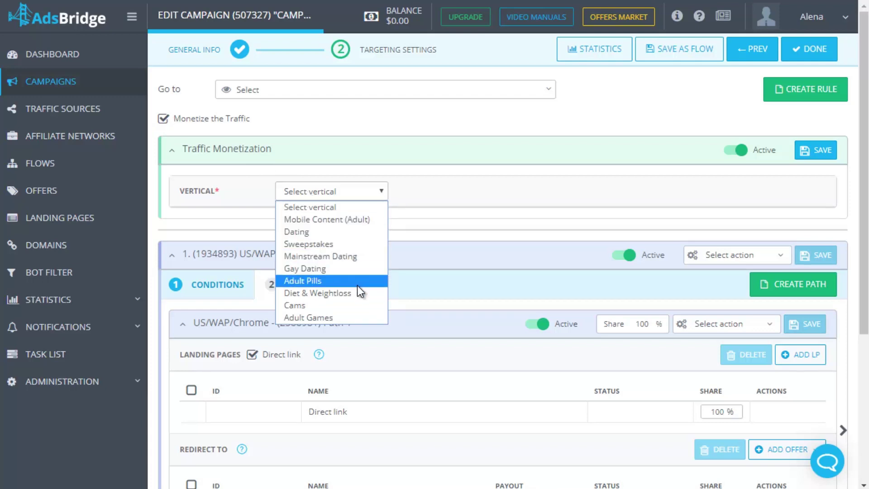
{"action": "left_click", "coordinate": [362, 299]}
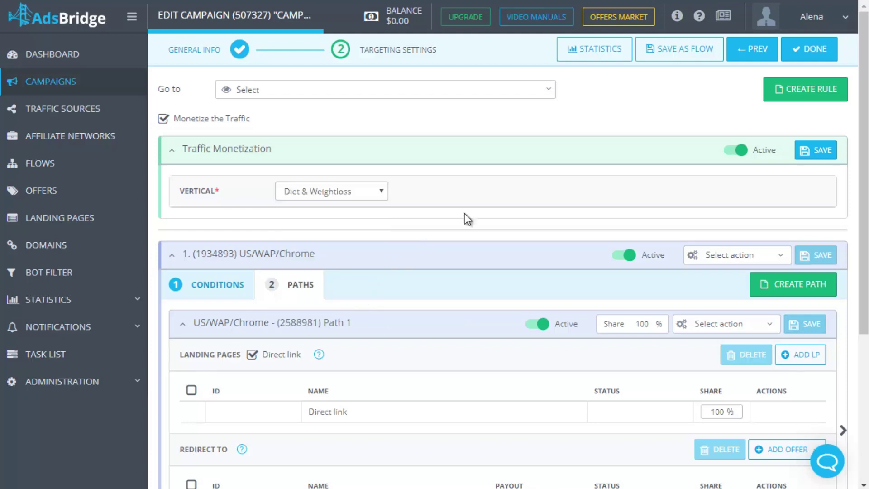
{"action": "left_click", "coordinate": [803, 47]}
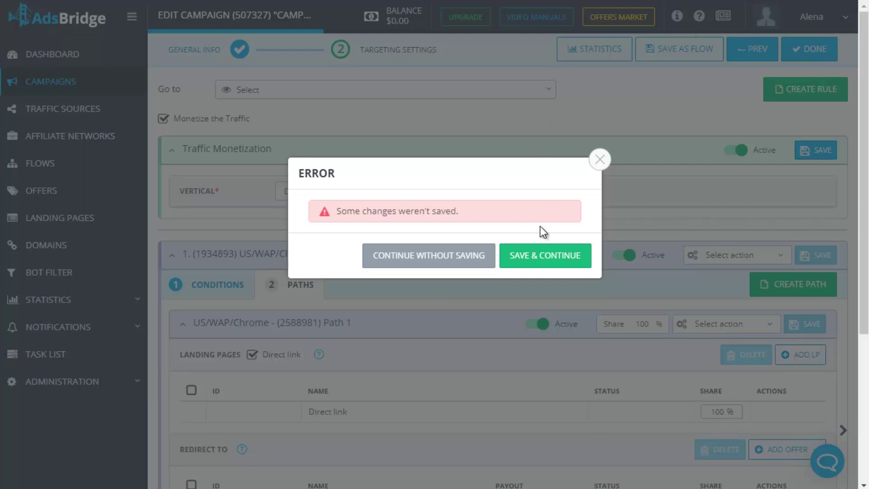
{"action": "left_click", "coordinate": [533, 264]}
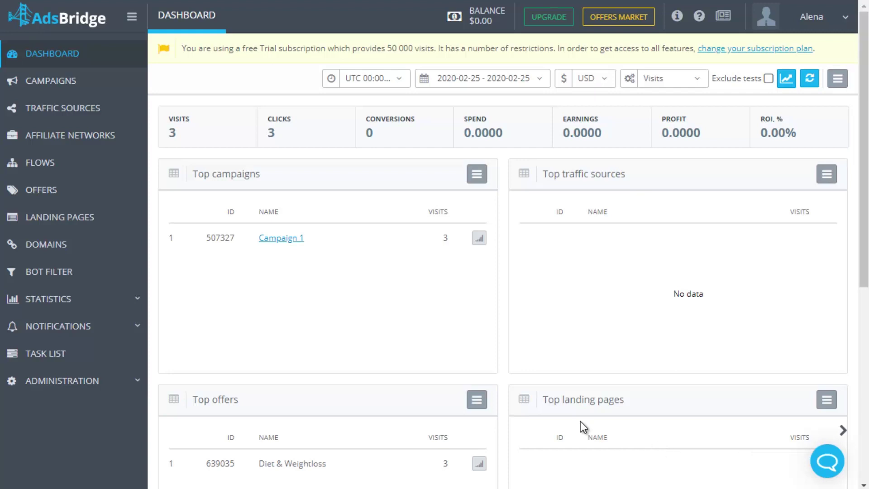
Step: Add Bot visits, Bot clicks and Bot conversions columns to the Global report, then go to Bot Filter
{"action": "left_click", "coordinate": [104, 304]}
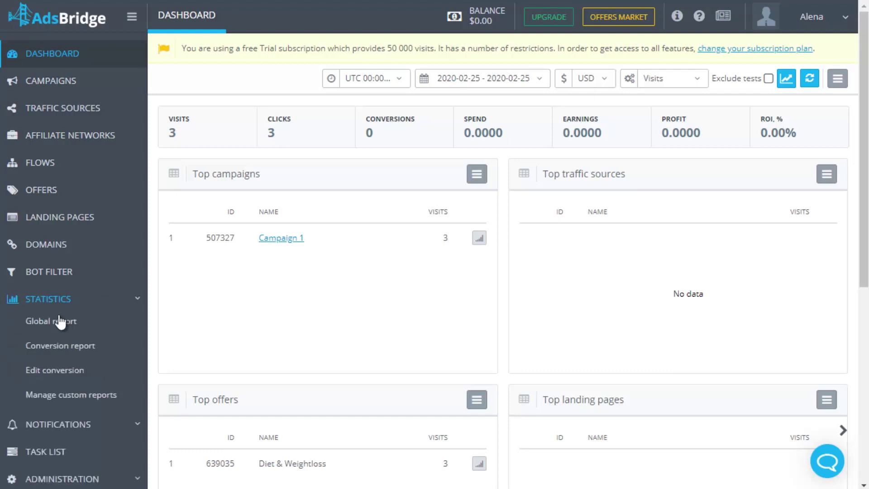
{"action": "left_click", "coordinate": [57, 321]}
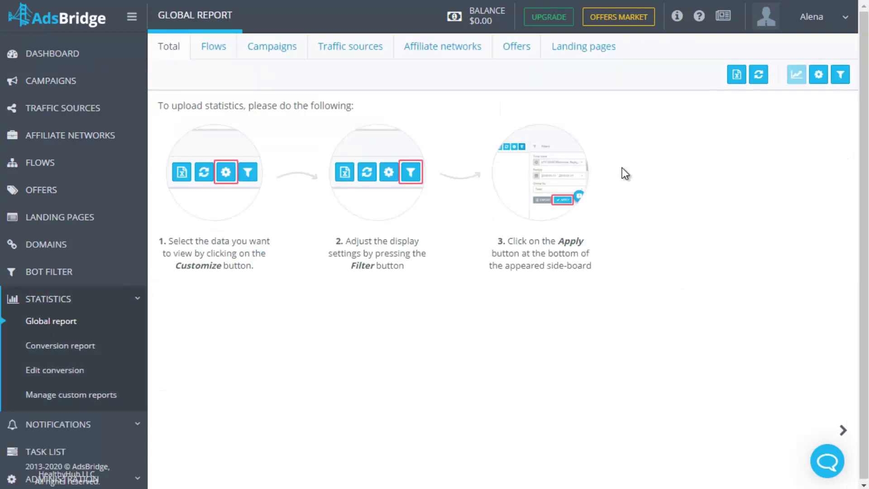
{"action": "left_click", "coordinate": [842, 78]}
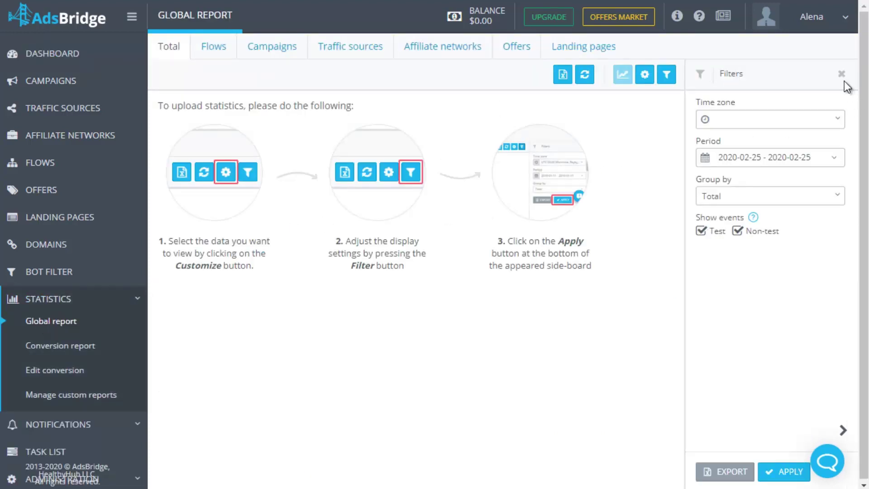
{"action": "left_click", "coordinate": [645, 75]}
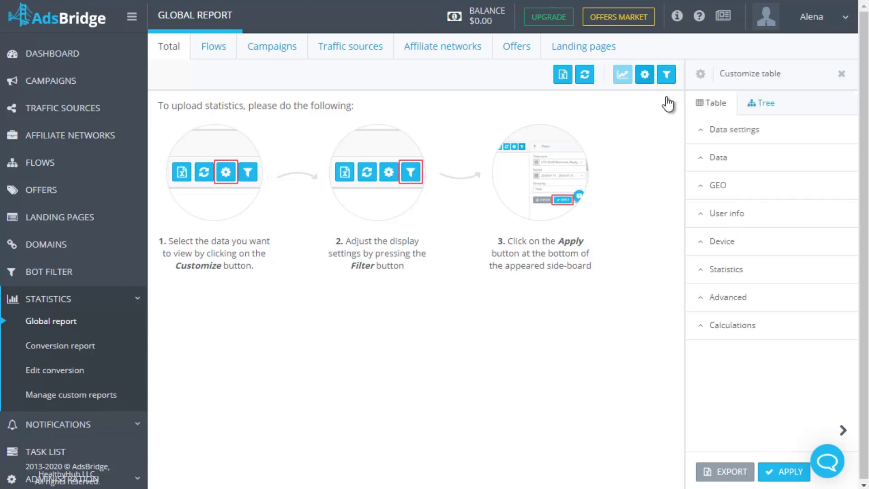
{"action": "left_click", "coordinate": [721, 298]}
{"action": "scroll", "coordinate": [744, 379], "scroll_direction": "down", "scroll_amount": 1}
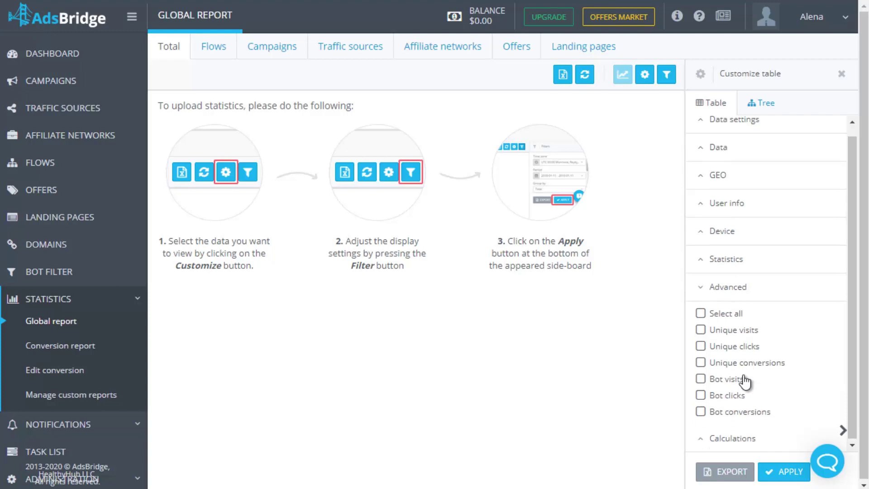
{"action": "left_click", "coordinate": [719, 382]}
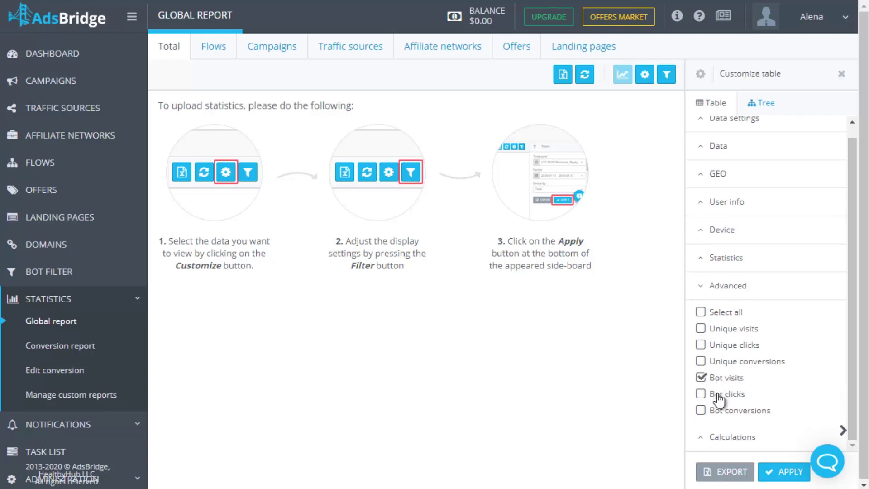
{"action": "left_click", "coordinate": [719, 395]}
{"action": "left_click", "coordinate": [719, 411]}
{"action": "left_click", "coordinate": [86, 277]}
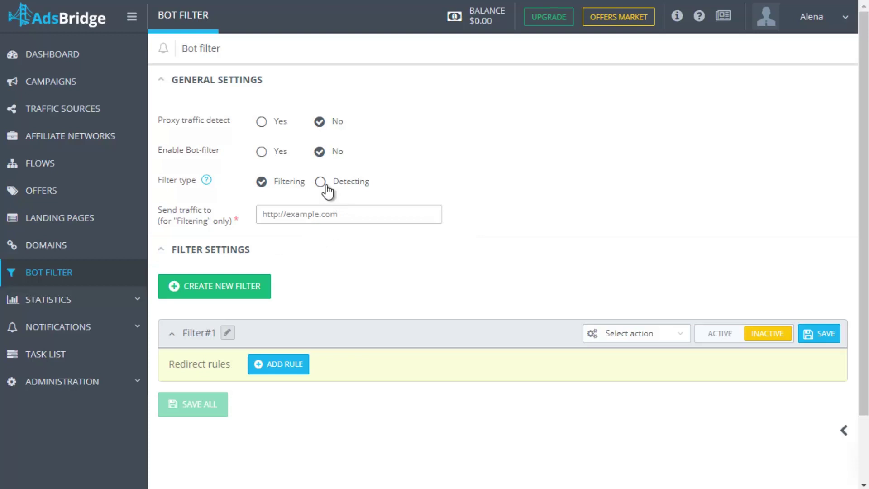
Step: Switch the bot filter to detecting mode and add an empty redirect rule to Filter#1
{"action": "left_click", "coordinate": [320, 182]}
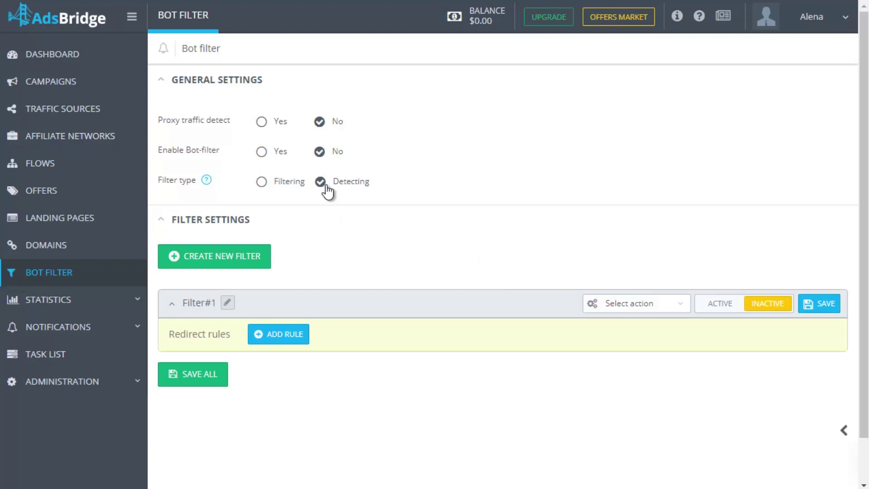
{"action": "left_click", "coordinate": [274, 343]}
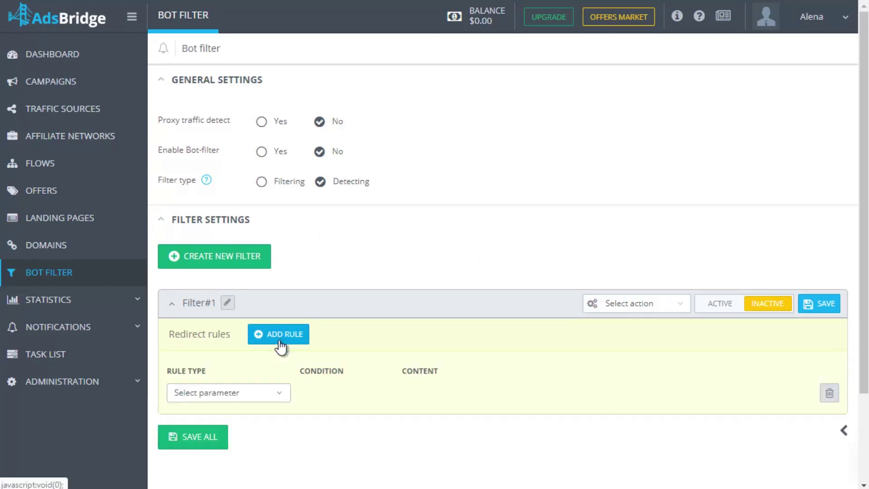
{"action": "left_click", "coordinate": [244, 397]}
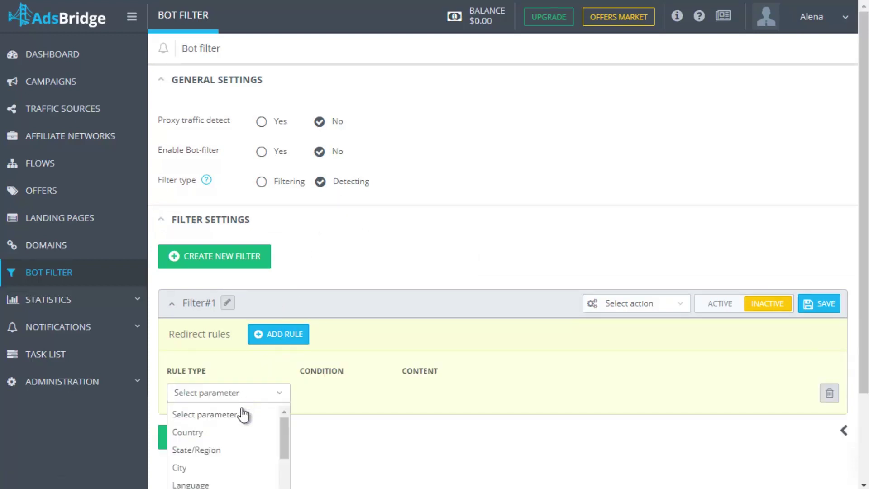
{"action": "scroll", "coordinate": [244, 448], "scroll_direction": "down", "scroll_amount": 5}
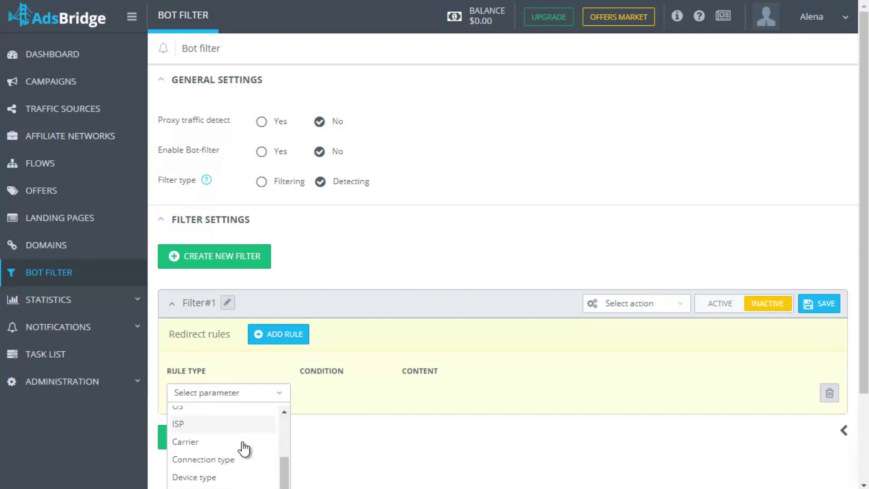
{"action": "scroll", "coordinate": [243, 448], "scroll_direction": "up", "scroll_amount": 5}
{"action": "left_click", "coordinate": [376, 366]}
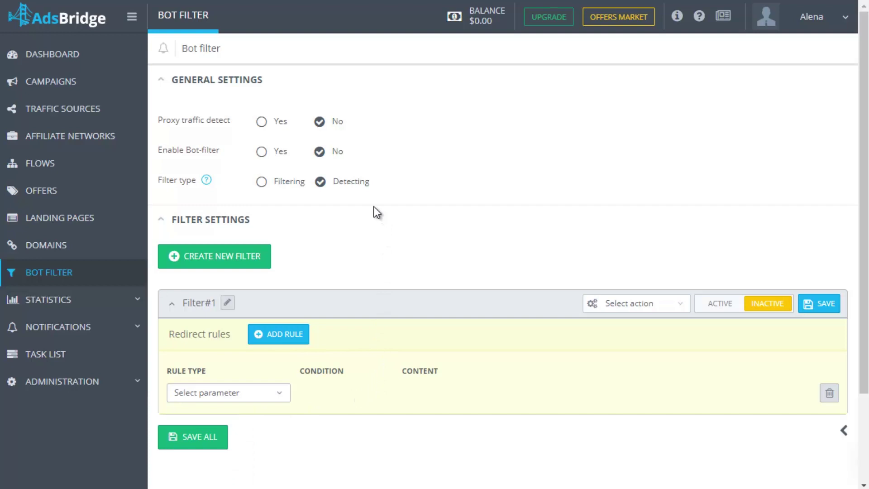
Step: Turn on proxy traffic detection, enable the bot filter, and set the filter type to Filtering
{"action": "left_click", "coordinate": [263, 123]}
{"action": "left_click", "coordinate": [277, 157]}
{"action": "left_click", "coordinate": [278, 185]}
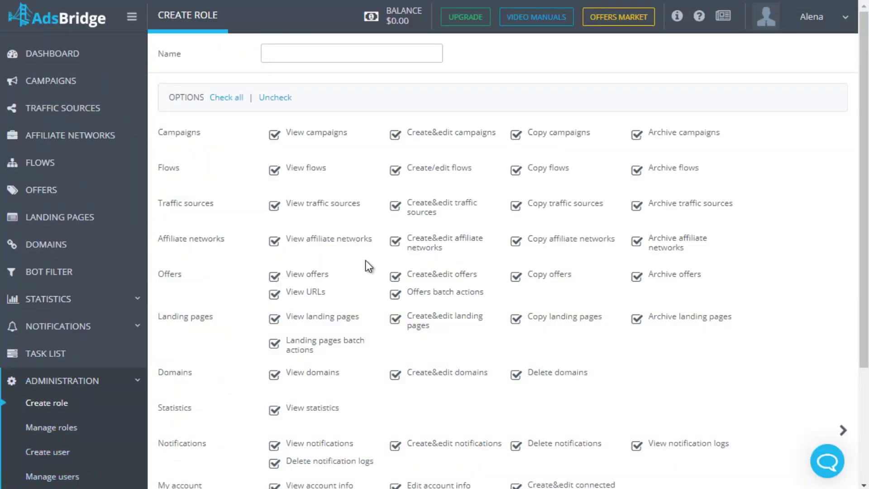
Step: Clear all permissions, then grant View and Create&edit campaigns, View and Copy affiliate networks, and View domains
{"action": "scroll", "coordinate": [365, 259], "scroll_direction": "down", "scroll_amount": 4}
{"action": "scroll", "coordinate": [365, 260], "scroll_direction": "up", "scroll_amount": 4}
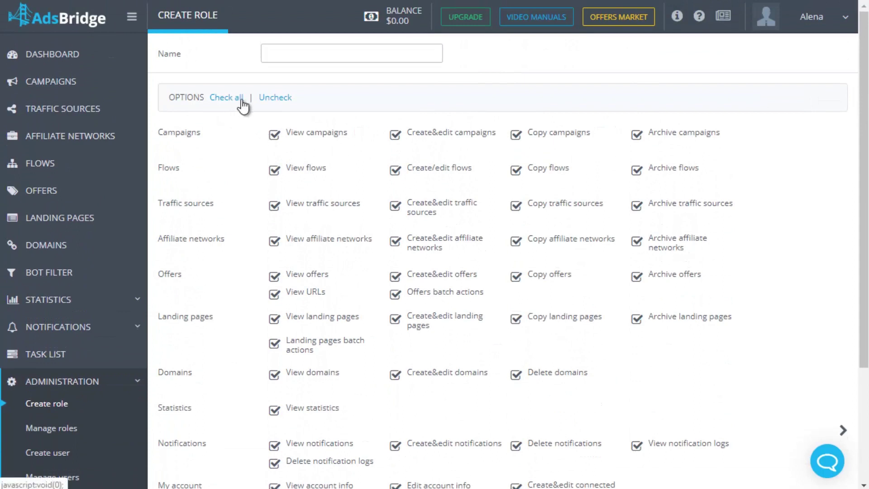
{"action": "left_click", "coordinate": [283, 108]}
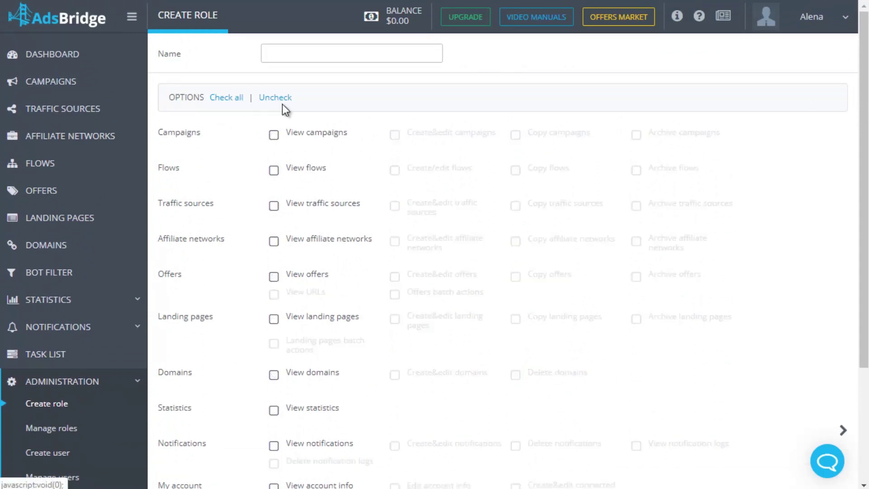
{"action": "left_click", "coordinate": [298, 133]}
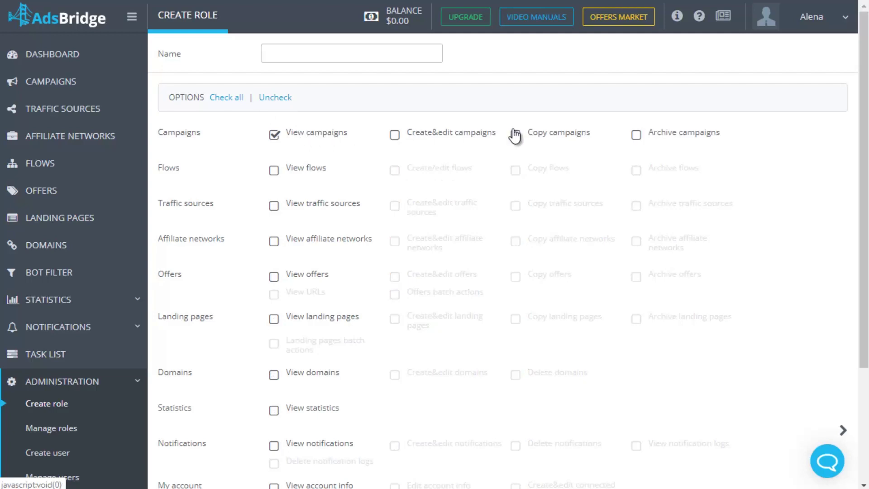
{"action": "left_click", "coordinate": [462, 141]}
{"action": "left_click", "coordinate": [293, 244]}
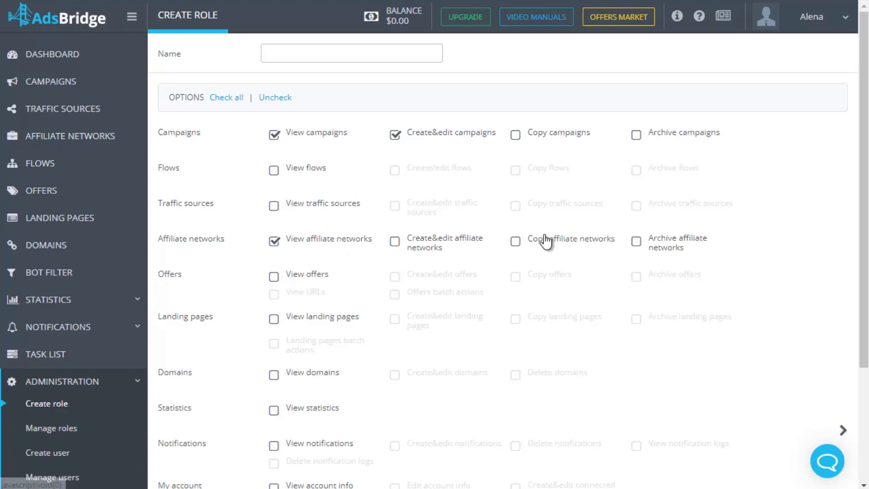
{"action": "left_click", "coordinate": [518, 242]}
{"action": "scroll", "coordinate": [371, 356], "scroll_direction": "down", "scroll_amount": 3}
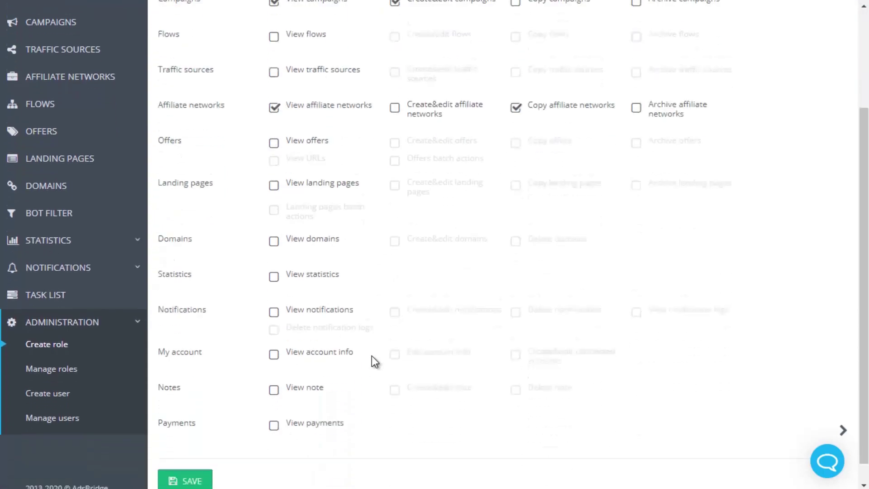
{"action": "left_click", "coordinate": [318, 230]}
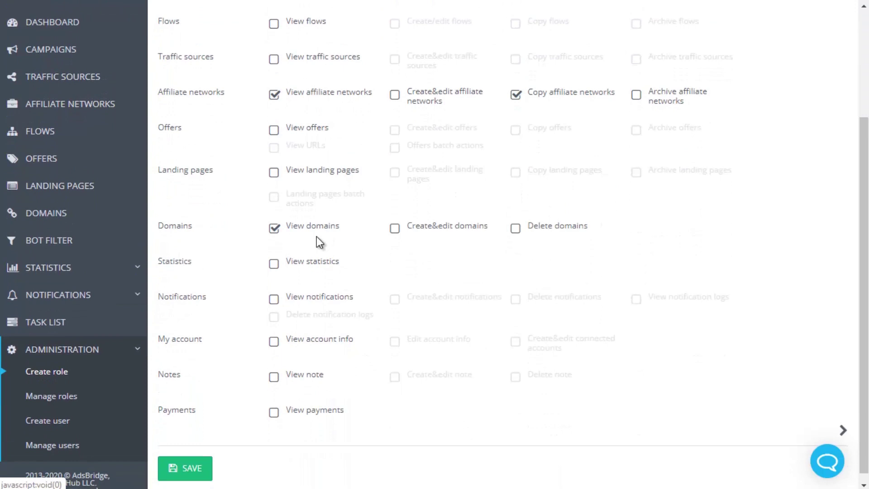
{"action": "left_click", "coordinate": [274, 421]}
{"action": "left_click", "coordinate": [274, 419]}
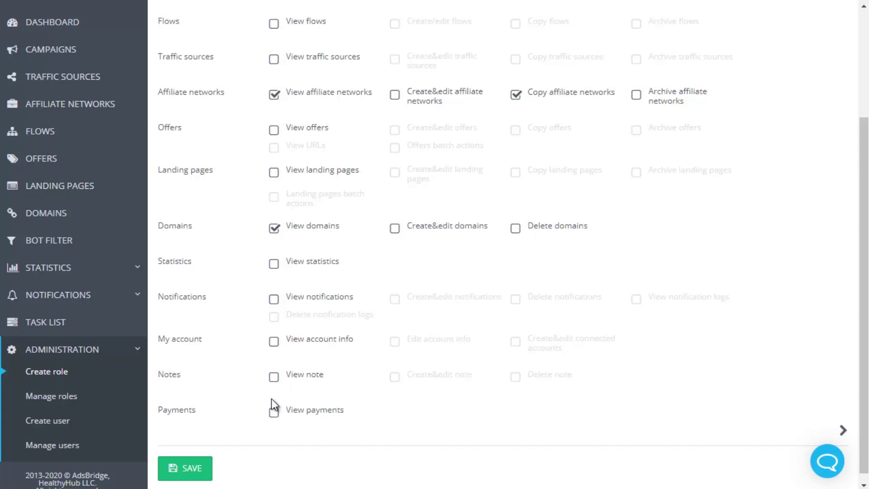
Step: Go to the Create User form under Administration to add a new team member
{"action": "left_click", "coordinate": [53, 426]}
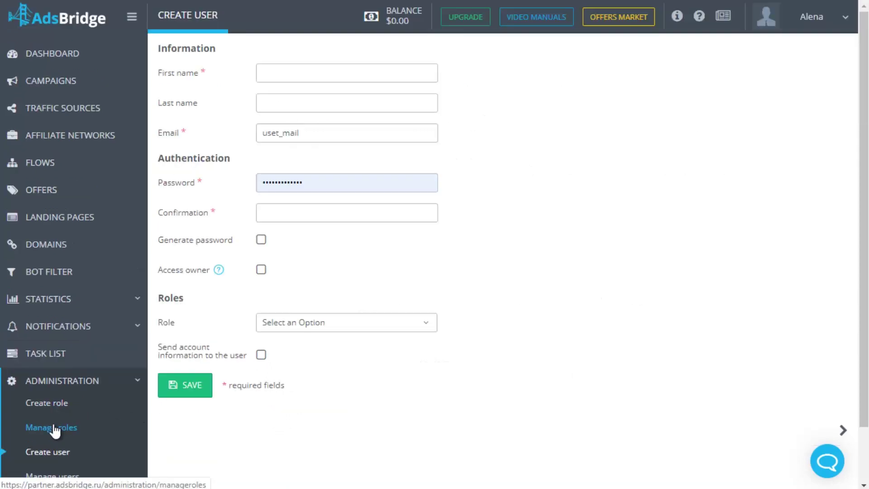